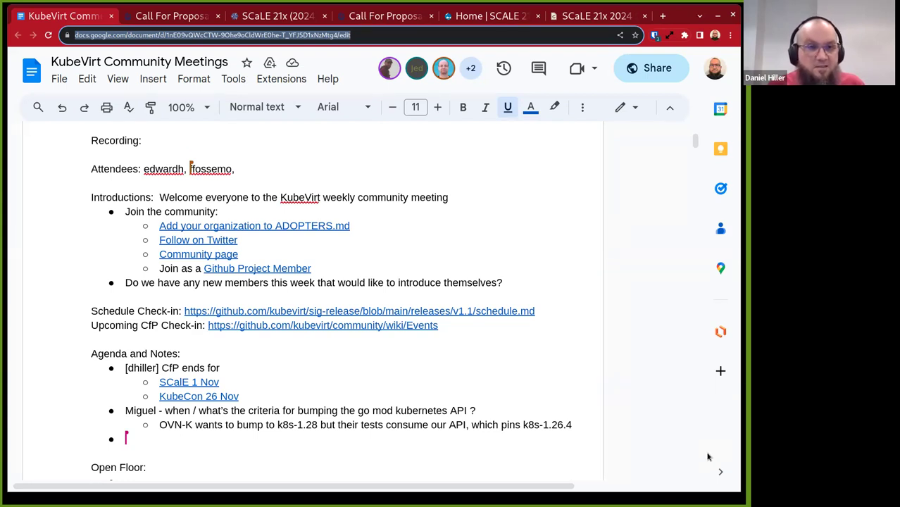
pyautogui.doubleClick(390, 197)
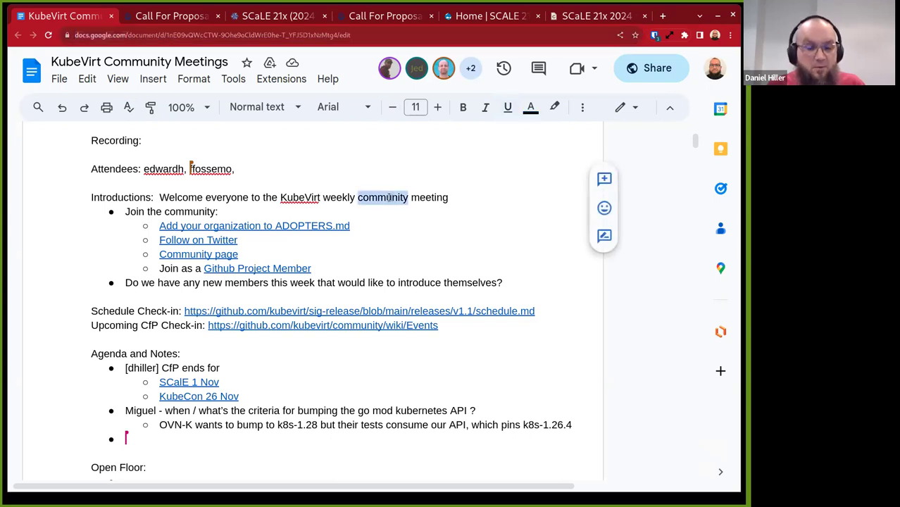
pyautogui.click(358, 224)
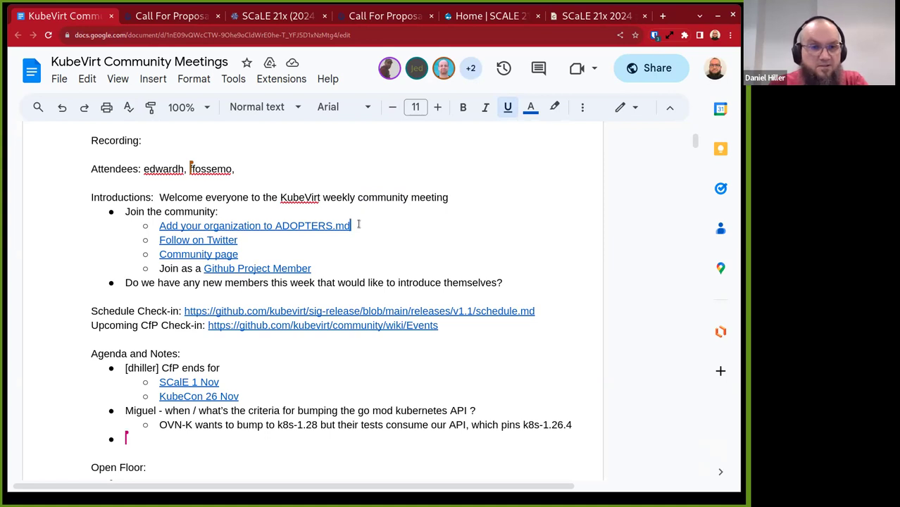
pyautogui.press('Down')
pyautogui.press('Down')
pyautogui.press('Down')
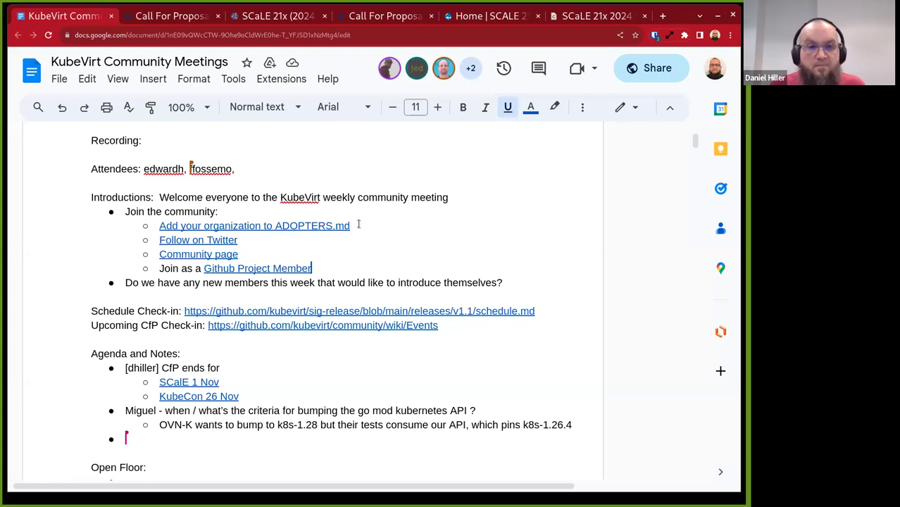
pyautogui.press('Down')
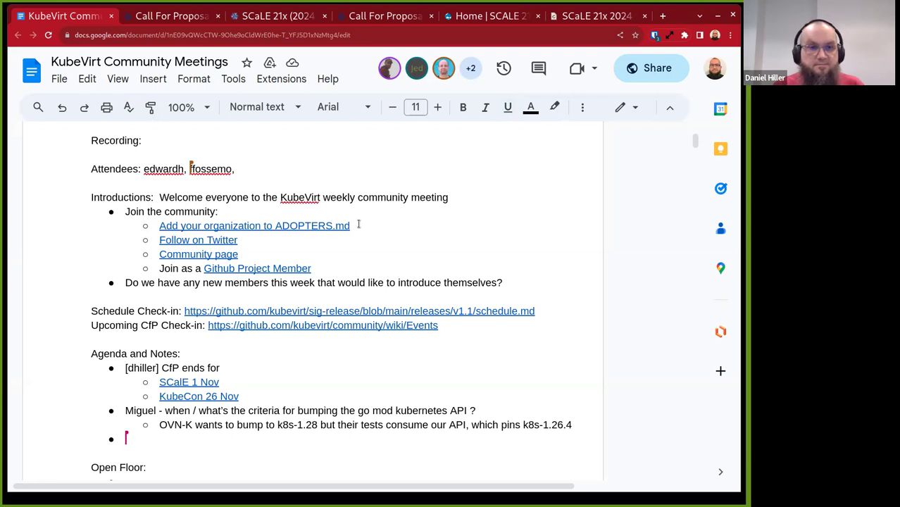
# - Add the note taker's own username to the Attendees line of the meeting notes
pyautogui.press('Up')
pyautogui.press('Up')
pyautogui.press('Up')
pyautogui.press('Up')
pyautogui.press('Up')
pyautogui.press('Up')
pyautogui.press('Up')
pyautogui.press('Up')
pyautogui.write('dhiller')
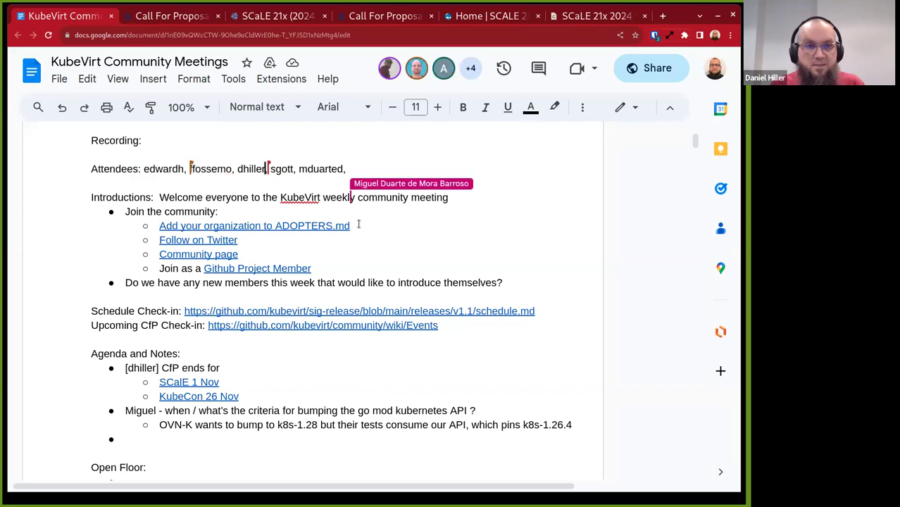
pyautogui.click(463, 327)
pyautogui.scroll(-1, 462, 328)
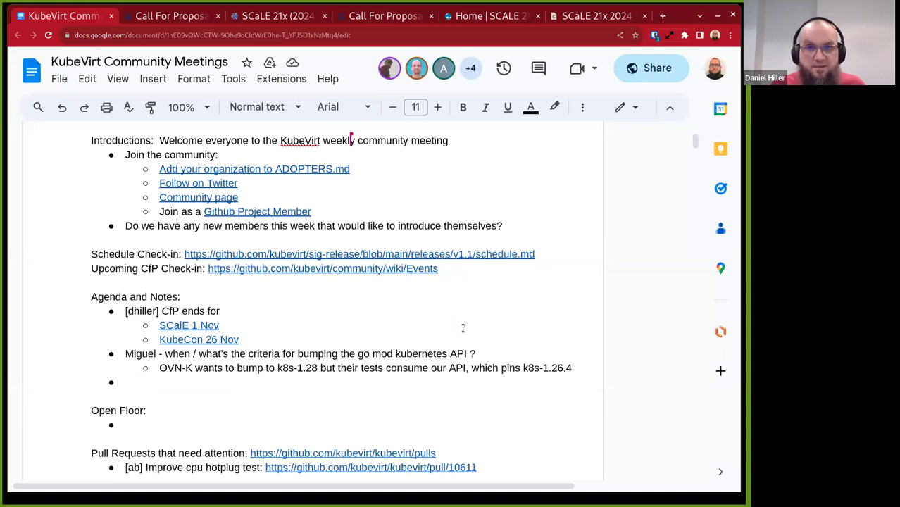
pyautogui.doubleClick(192, 309)
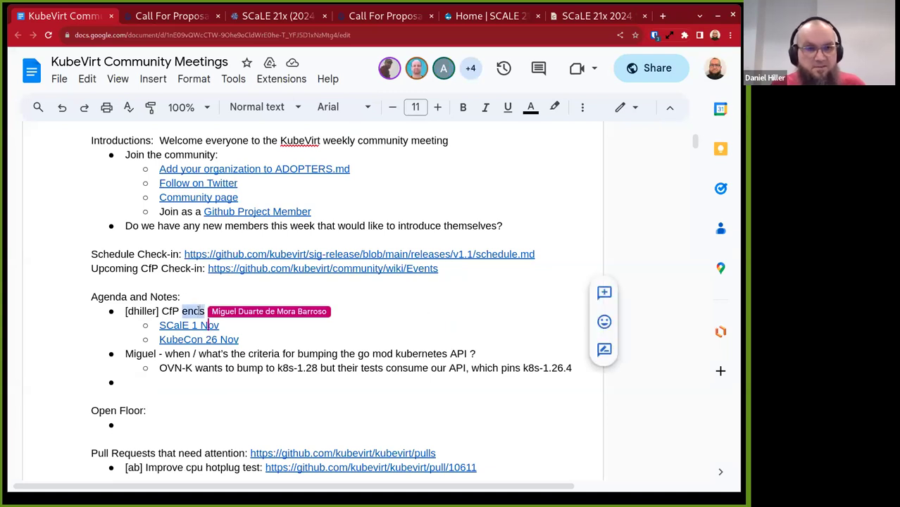
pyautogui.click(352, 322)
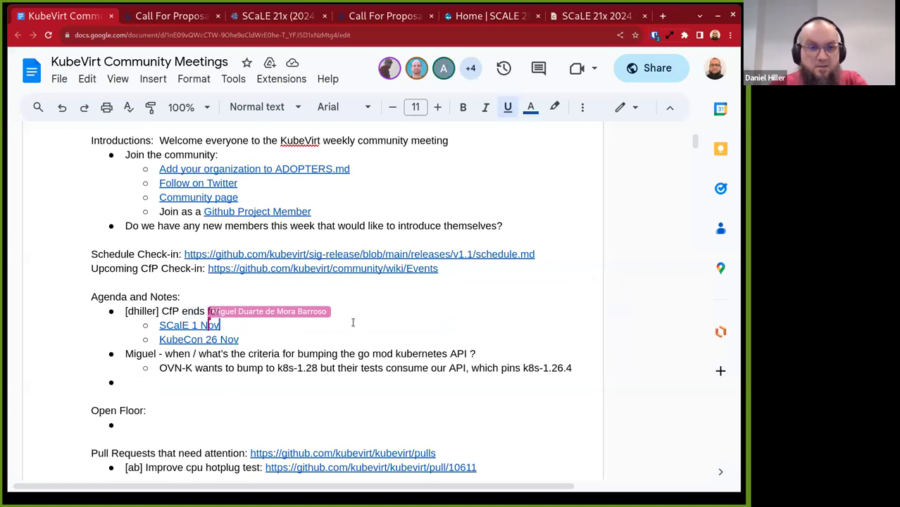
pyautogui.doubleClick(192, 310)
pyautogui.doubleClick(214, 311)
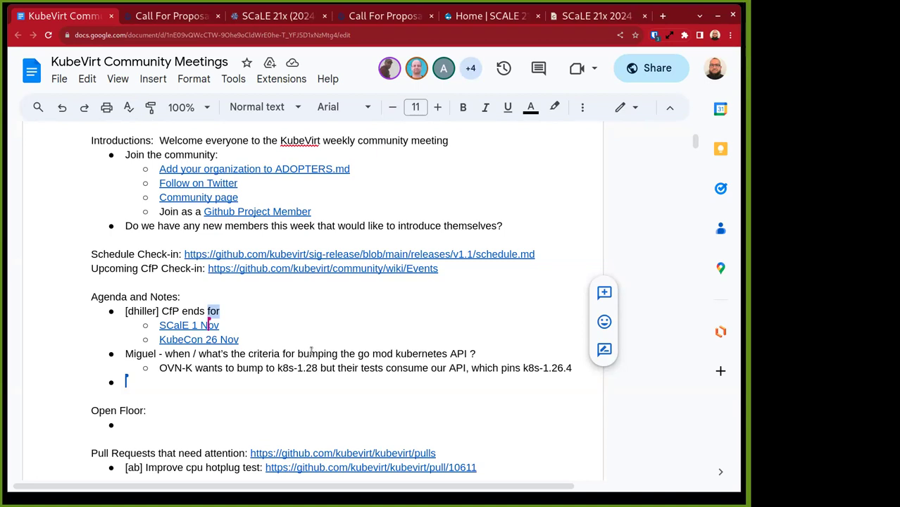
pyautogui.click(271, 340)
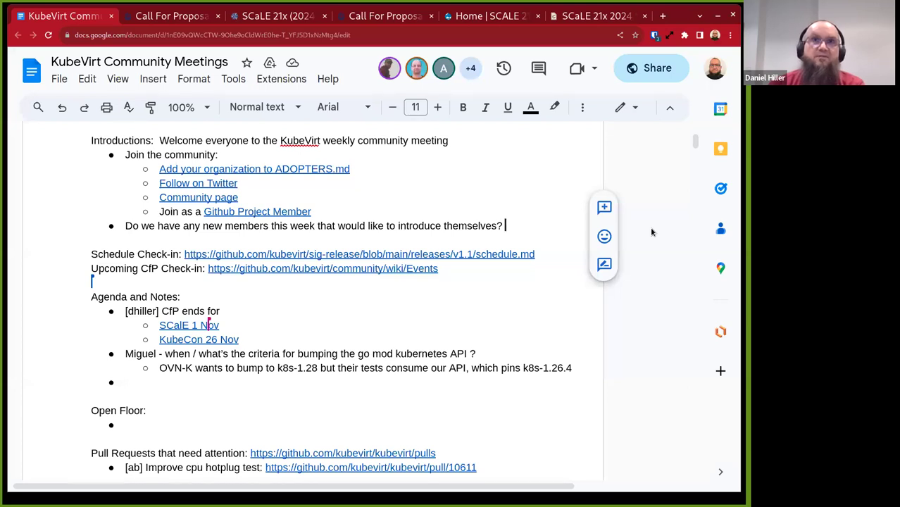
# - Add a sub-bullet below the OVN-K note proposing a release schedule rule: bump the api only after the latest k8s provider has landed in kubevirt
pyautogui.click(577, 369)
pyautogui.press('Return')
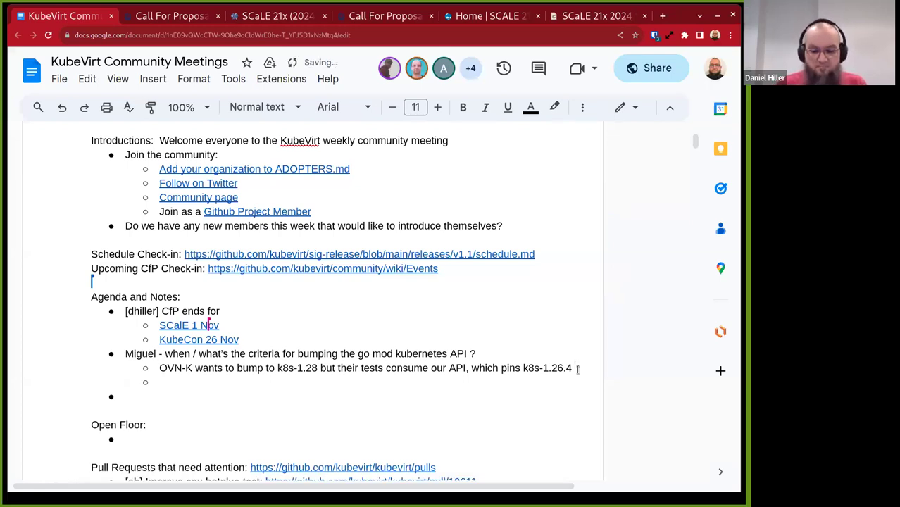
pyautogui.write('we might a')
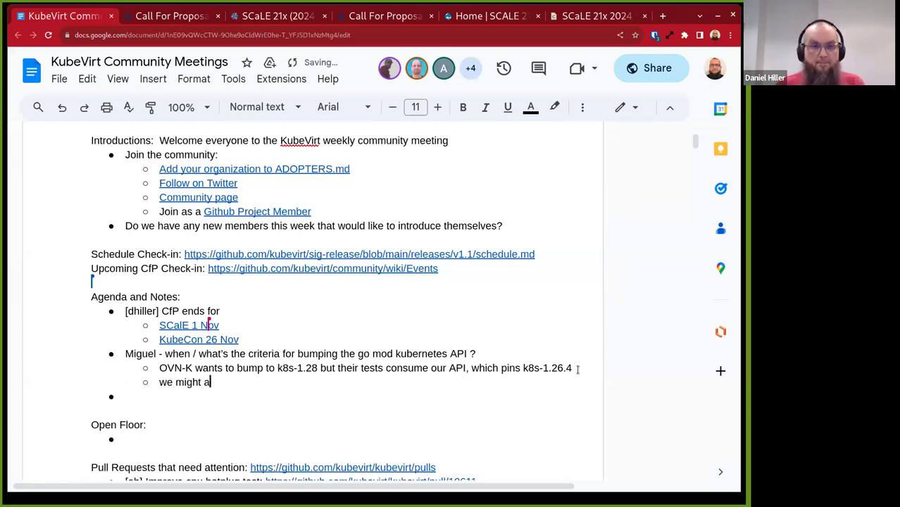
pyautogui.write('dd that to the release sch')
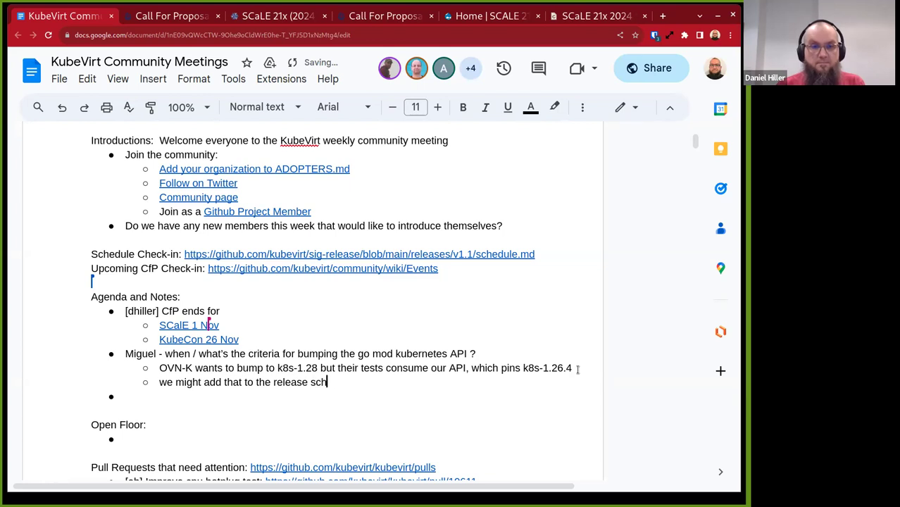
pyautogui.write('edule i')
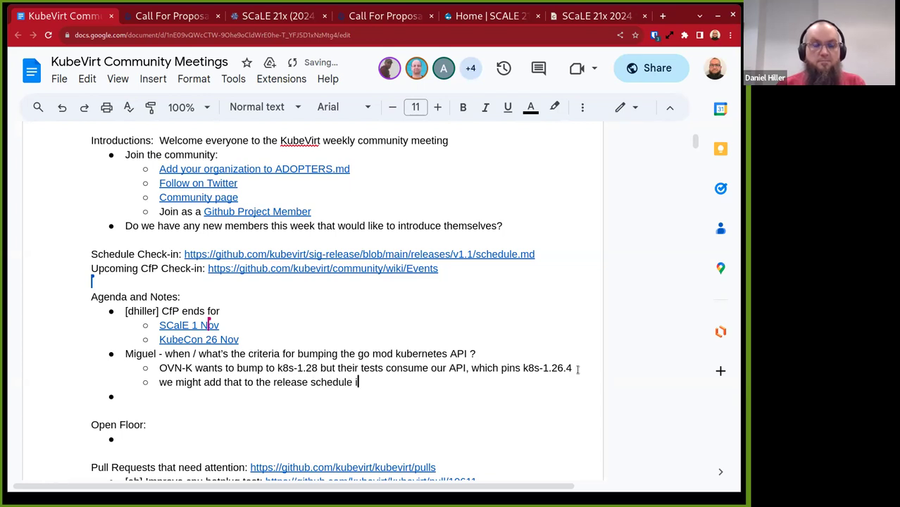
pyautogui.write('n so far that only after the latest k8s provider has landed in kubevirt we should bump the api to that version')
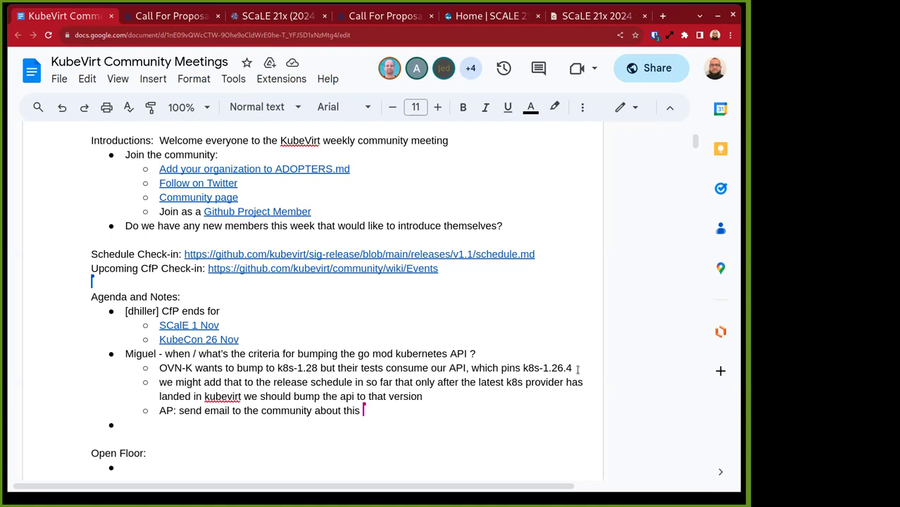
# - Extend the release schedule note with ", looking at the api deprecation warnings"
pyautogui.write(', looing at')
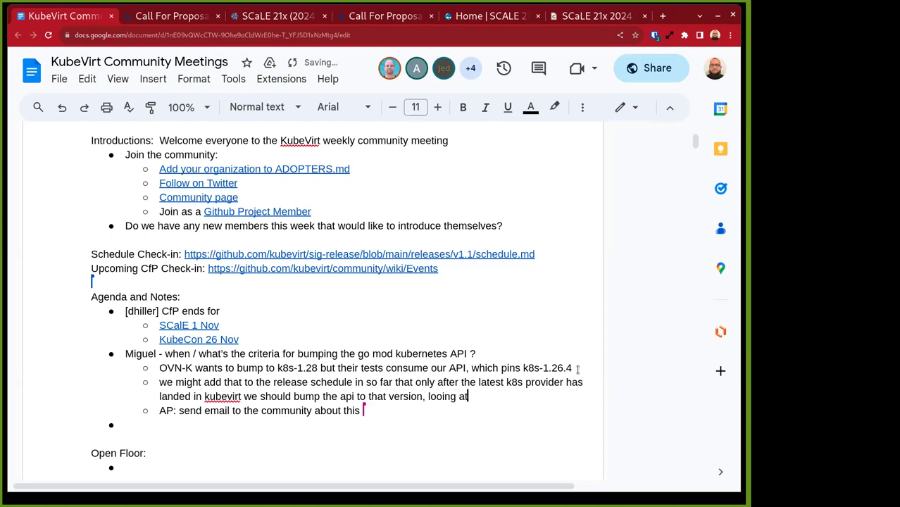
pyautogui.press('Left')
pyautogui.press('Left')
pyautogui.press('Left')
pyautogui.press('Left')
pyautogui.press('Left')
pyautogui.press('Left')
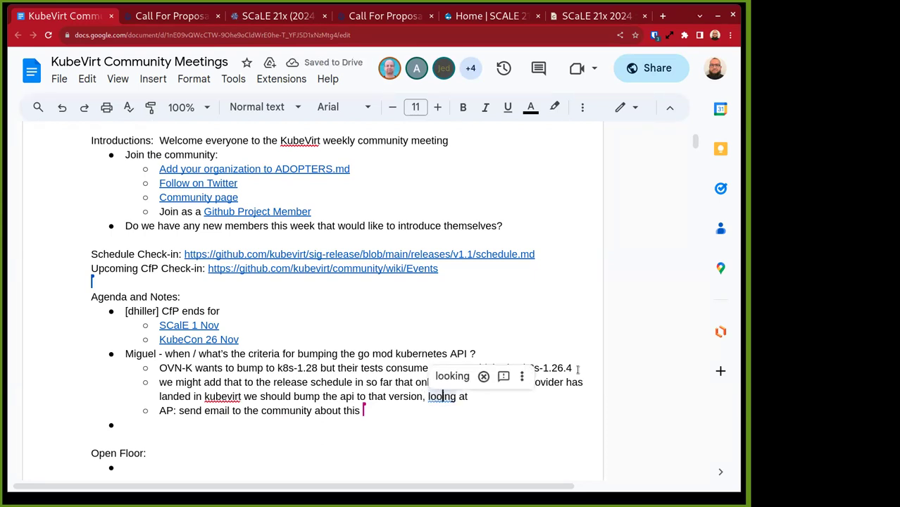
pyautogui.write('k')
pyautogui.press('End')
pyautogui.write('the api dr')
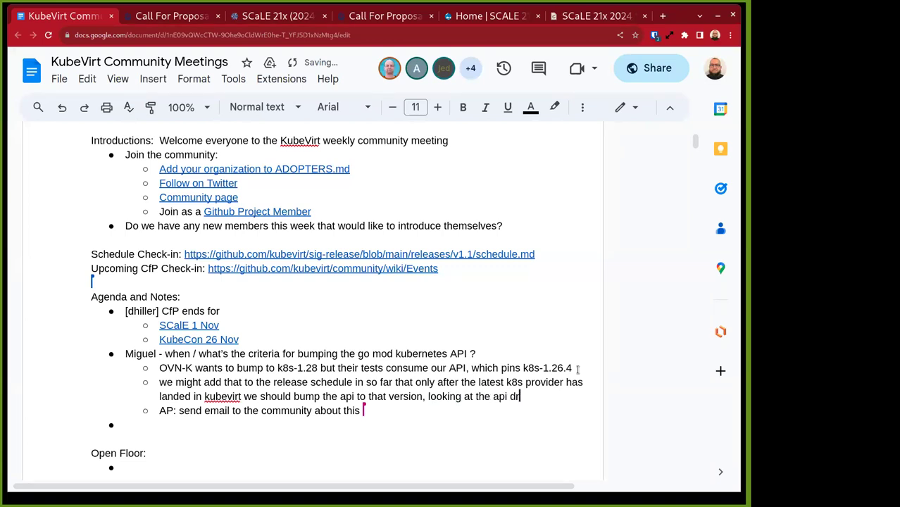
pyautogui.press('BackSpace')
pyautogui.write('eprec')
pyautogui.write('ation warn')
pyautogui.write('ung')
pyautogui.press('BackSpace')
pyautogui.press('BackSpace')
pyautogui.press('BackSpace')
pyautogui.press('BackSpace')
pyautogui.write('ings')
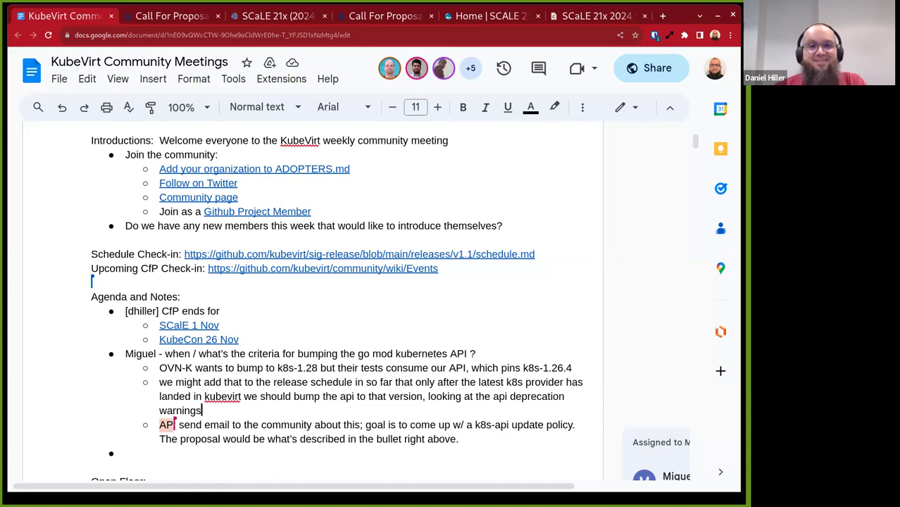
# - Fill the empty agenda bullet with "what is needed to still support rootful vms? why do we need to deprecate it?"
pyautogui.scroll(-2, 461, 393)
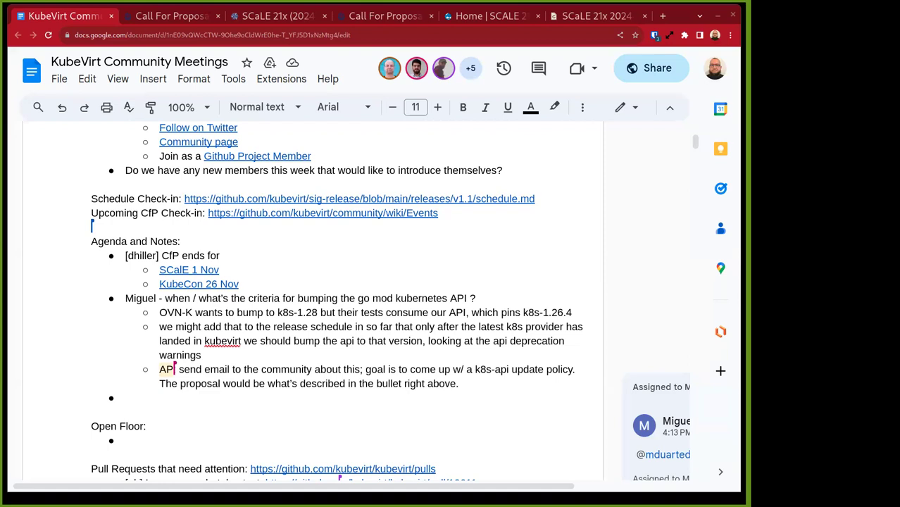
pyautogui.click(338, 412)
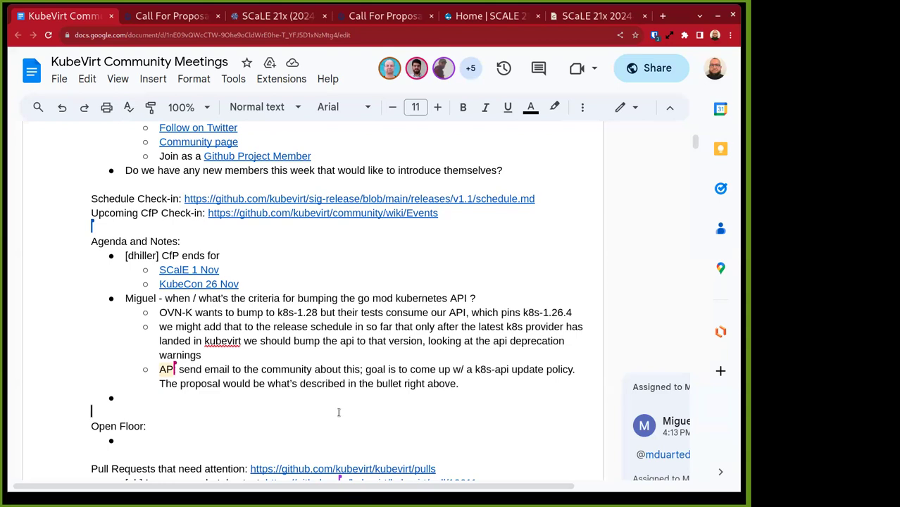
pyautogui.click(326, 397)
pyautogui.write('what is needed to still support rootful vms?')
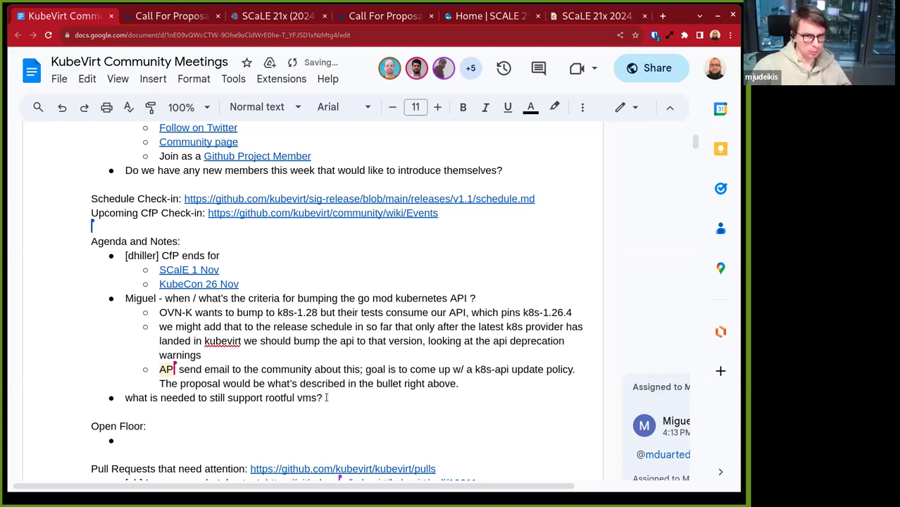
pyautogui.write(' why do we need to deprecate it?')
# - Add a sub-bullet under the rootful vms question reading "we don't have testing support for that mode currently"
pyautogui.press('Return')
pyautogui.press('Tab')
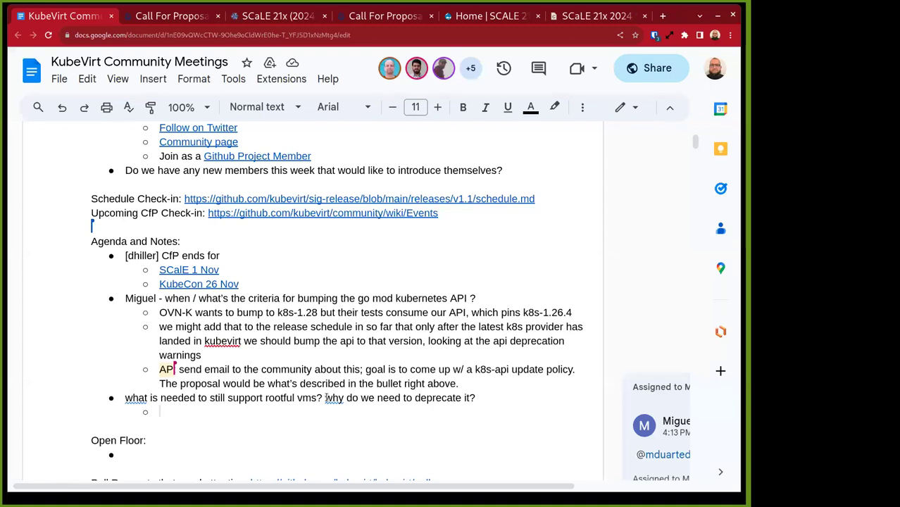
pyautogui.write('we don')
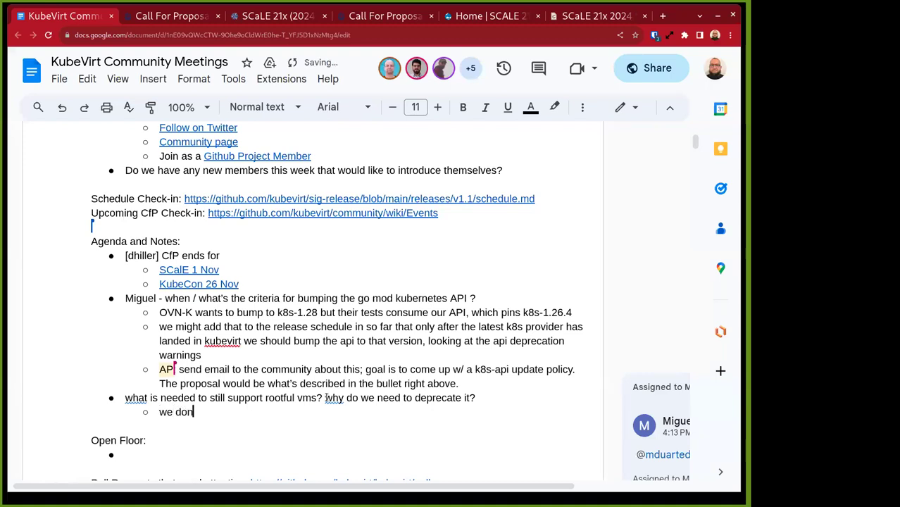
pyautogui.write("'t hav t")
pyautogui.press('BackSpace')
pyautogui.press('BackSpace')
pyautogui.write('e testing su')
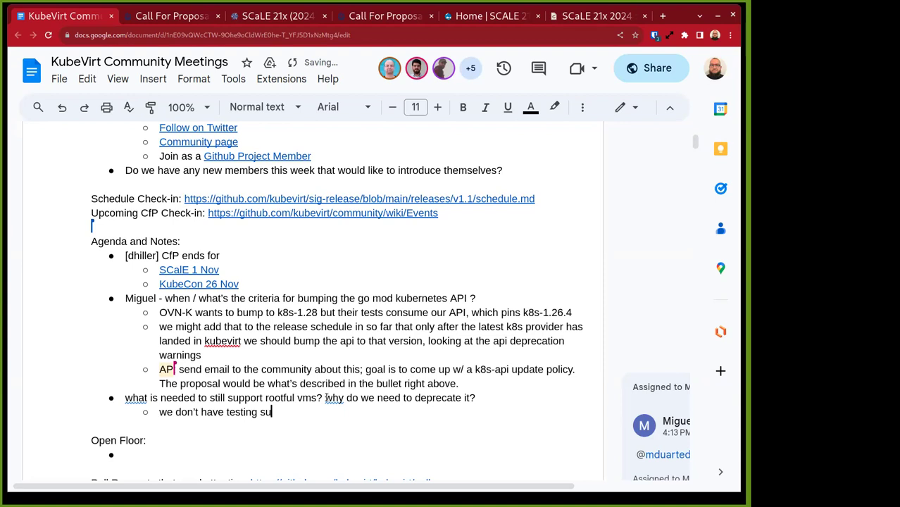
pyautogui.write('pport for that mode cu')
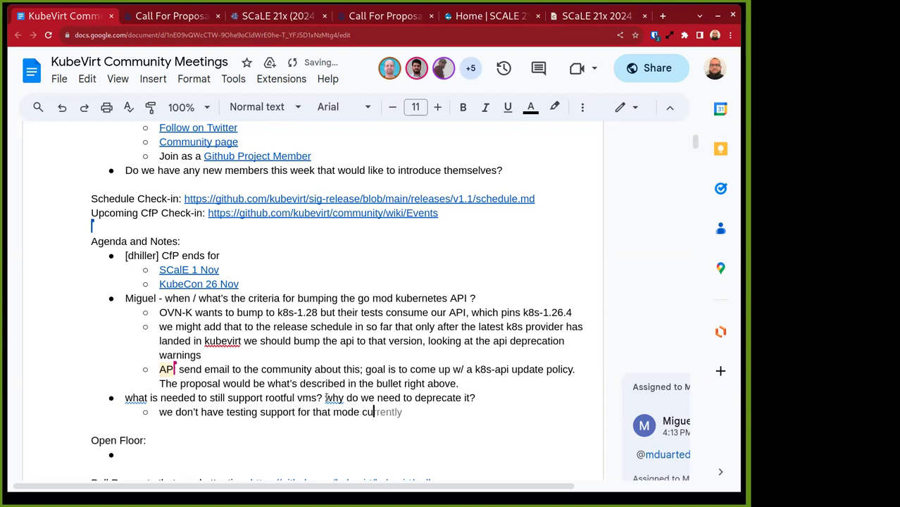
pyautogui.write('rrently')
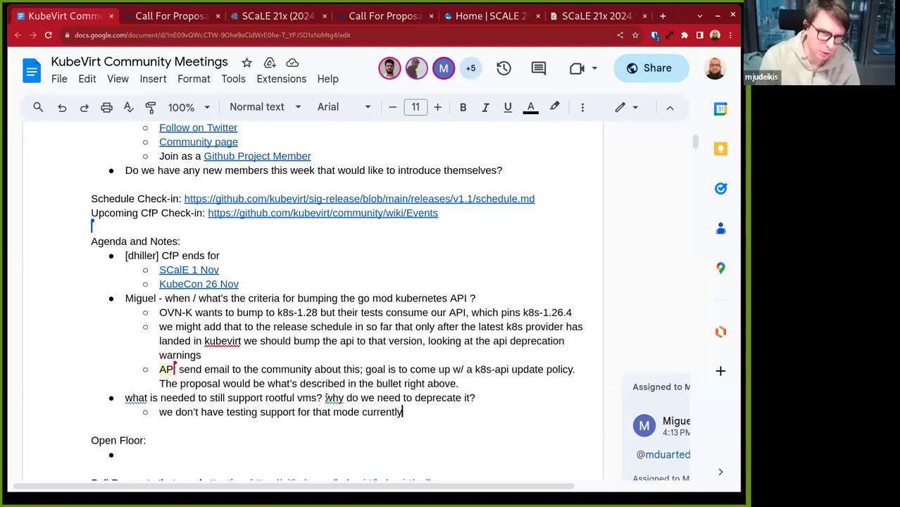
# - Add a second sub-bullet reading "we think we have feature parity with rootful vms according to rootless vms"
pyautogui.press('Return')
pyautogui.write('we think ')
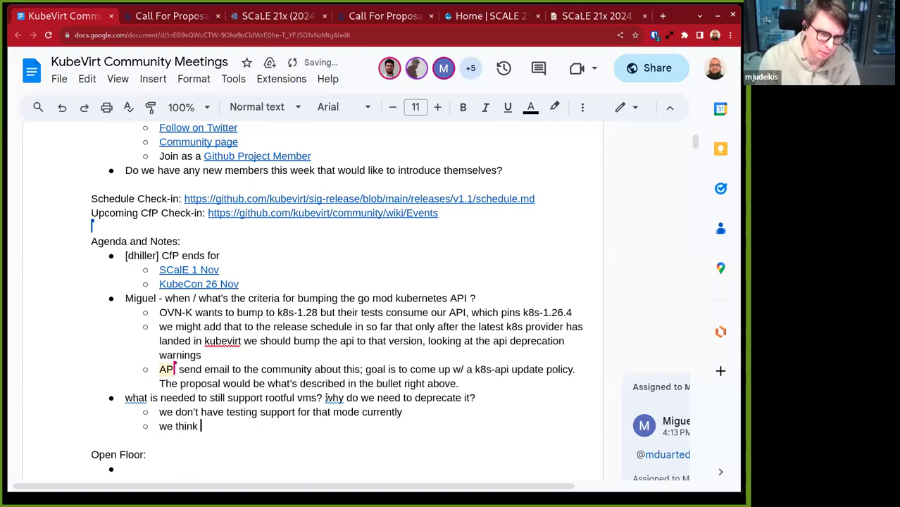
pyautogui.write('we have featu')
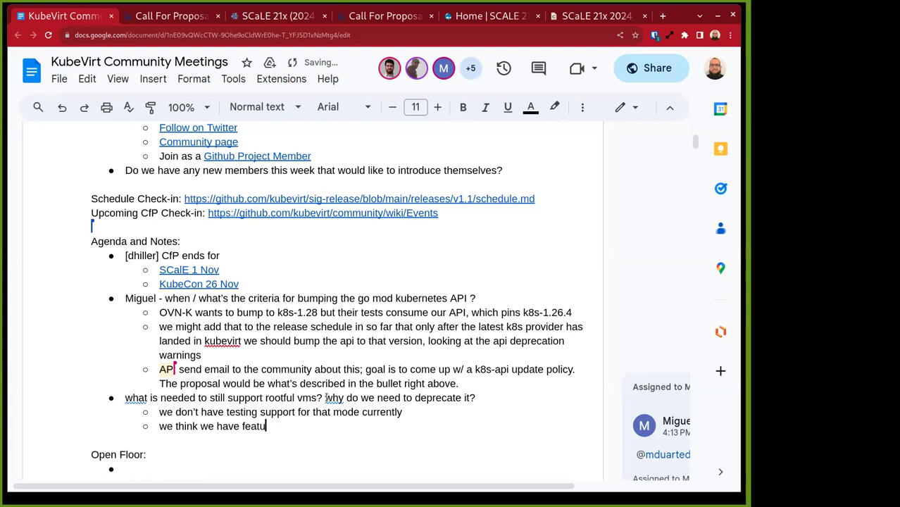
pyautogui.write('re parity with rootful')
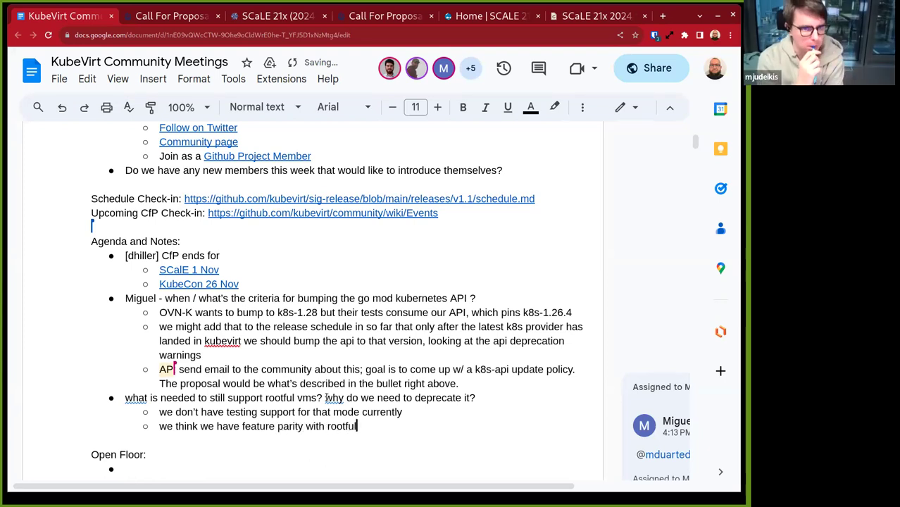
pyautogui.write(' vms a')
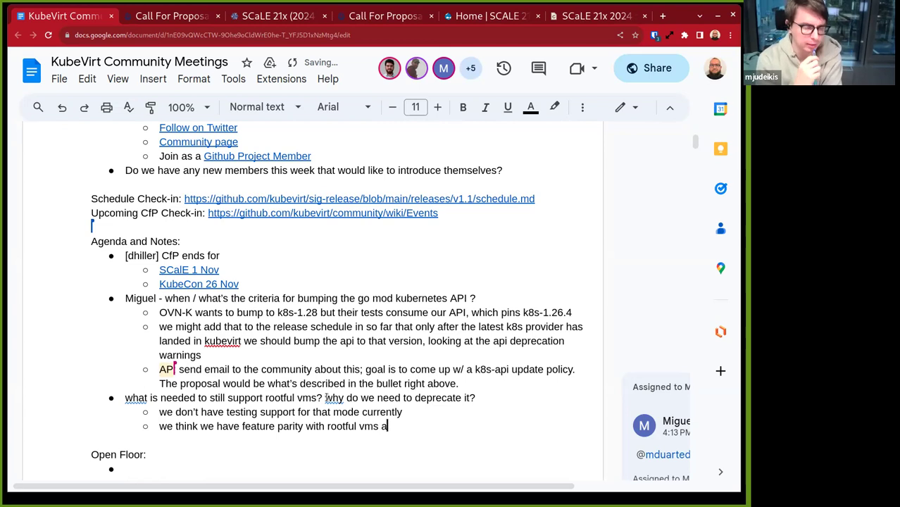
pyautogui.write('ccording to ')
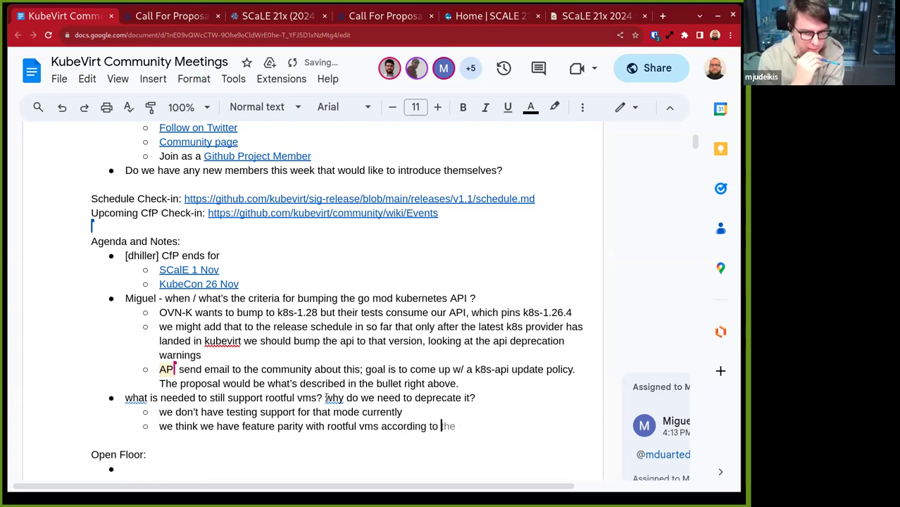
pyautogui.write('rootless ')
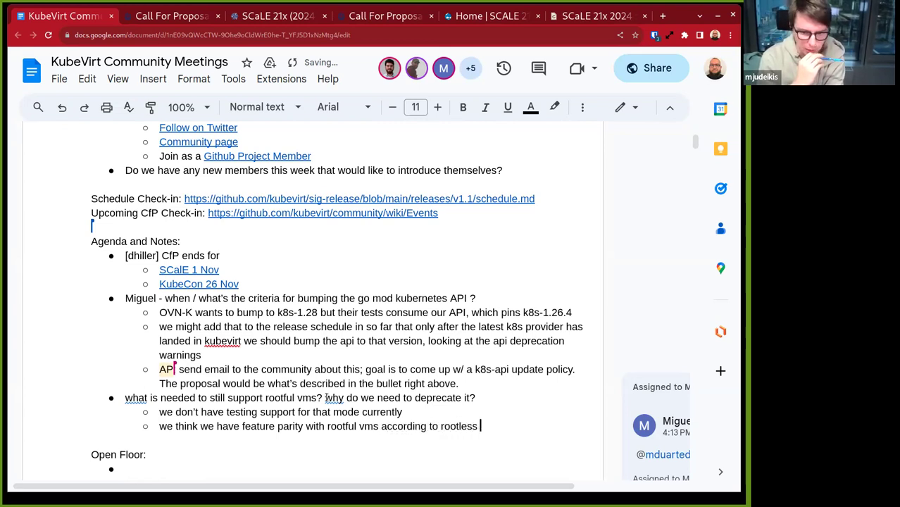
pyautogui.write('vms')
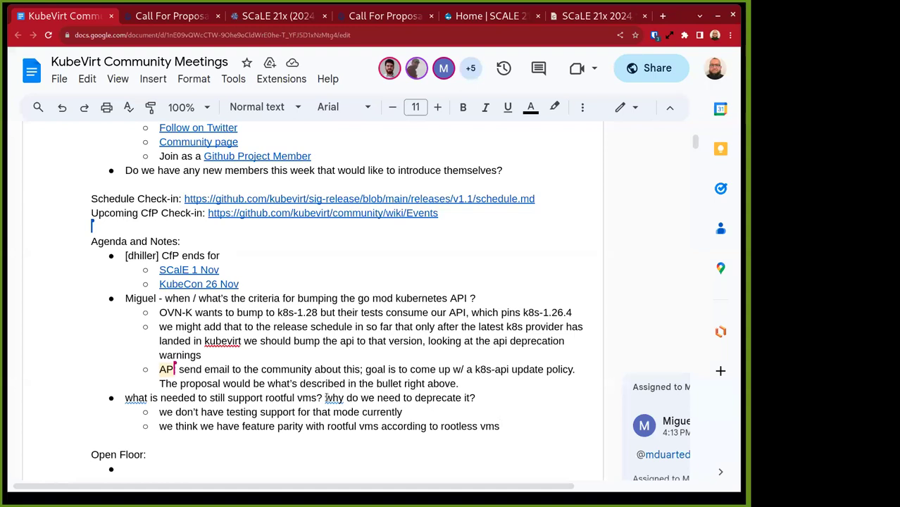
# - Open testgrid.k8s.io in a new browser tab and go to the kubevirt-periodics dashboard of the kubevirt group
pyautogui.hotkey('ctrl', 't')
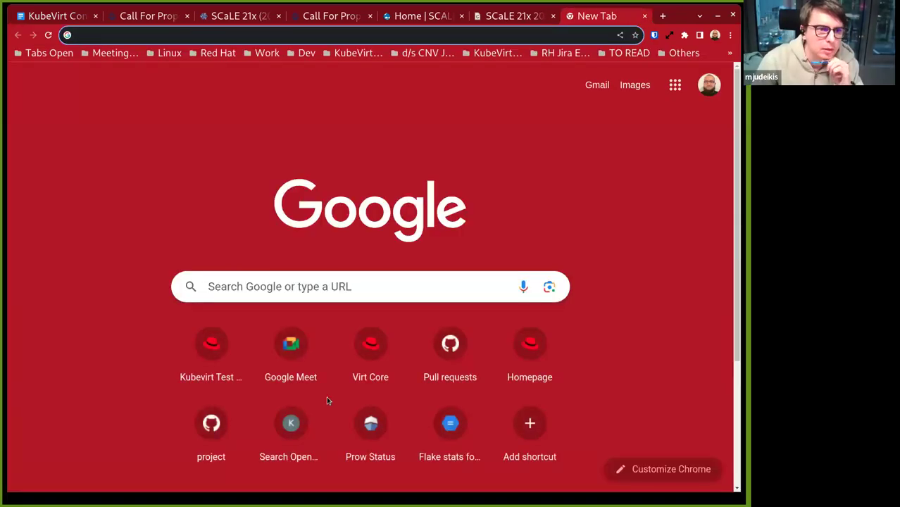
pyautogui.write('tes')
pyautogui.press('Return')
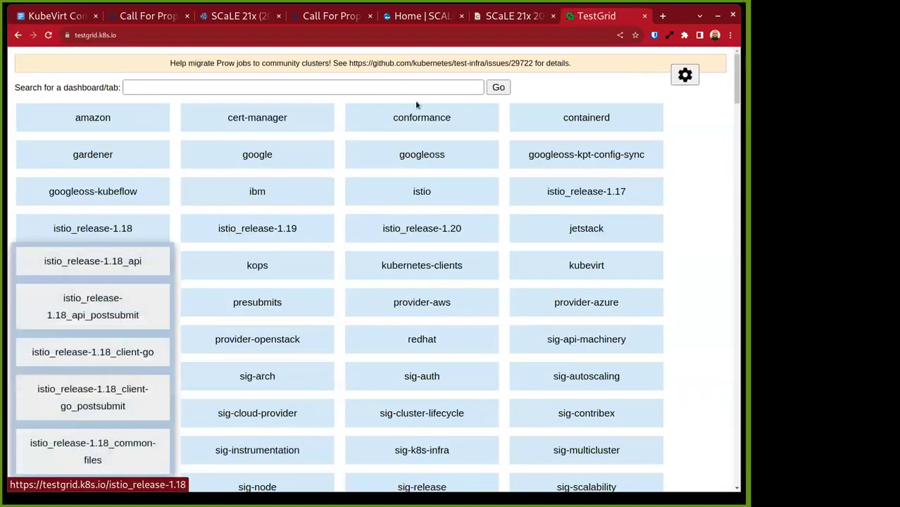
pyautogui.moveTo(416, 121)
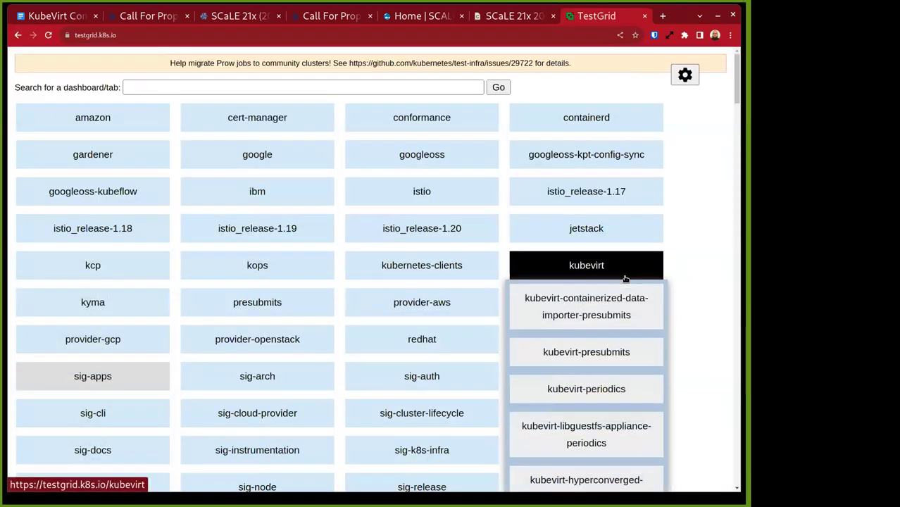
pyautogui.click(624, 277)
pyautogui.click(623, 262)
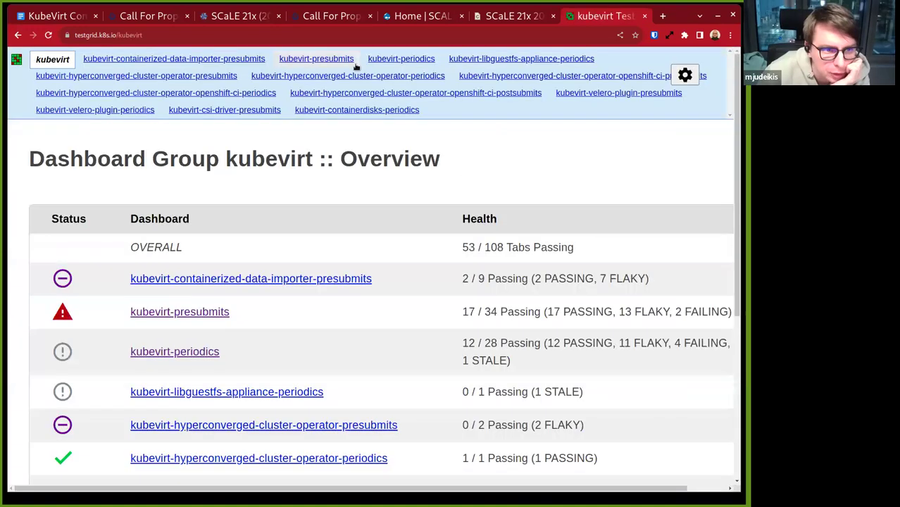
pyautogui.click(411, 60)
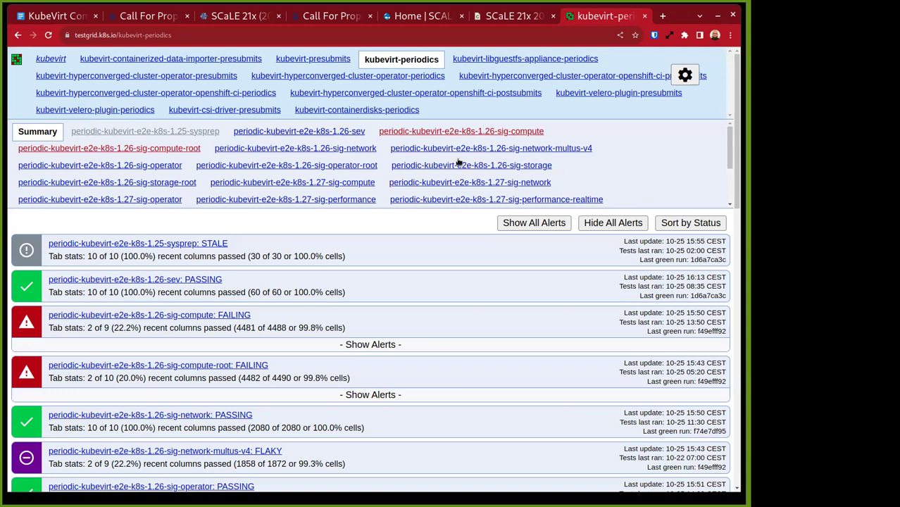
# - Examine the periodic k8s-1.26 test results for the sig-operator-root, sig-storage-root and sig-compute-root jobs
pyautogui.click(350, 168)
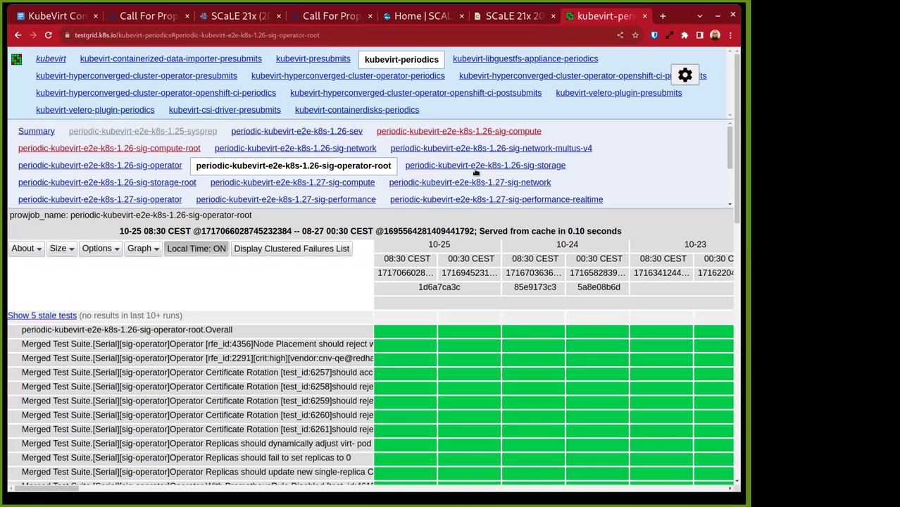
pyautogui.click(182, 184)
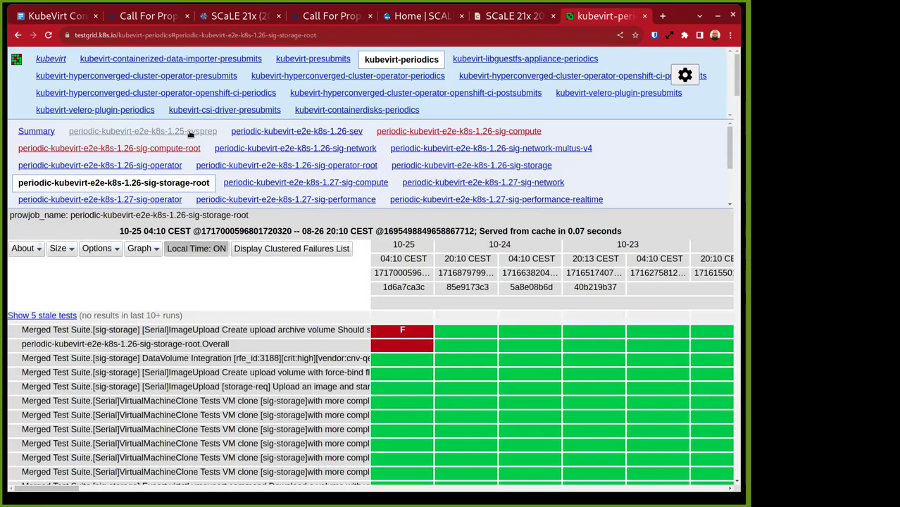
pyautogui.click(185, 148)
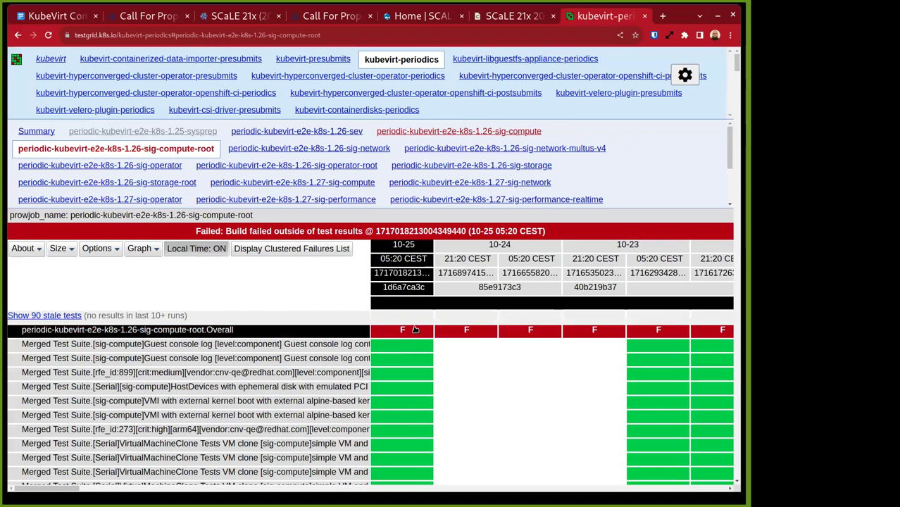
pyautogui.scroll(-2, 422, 359)
pyautogui.scroll(-10, 428, 372)
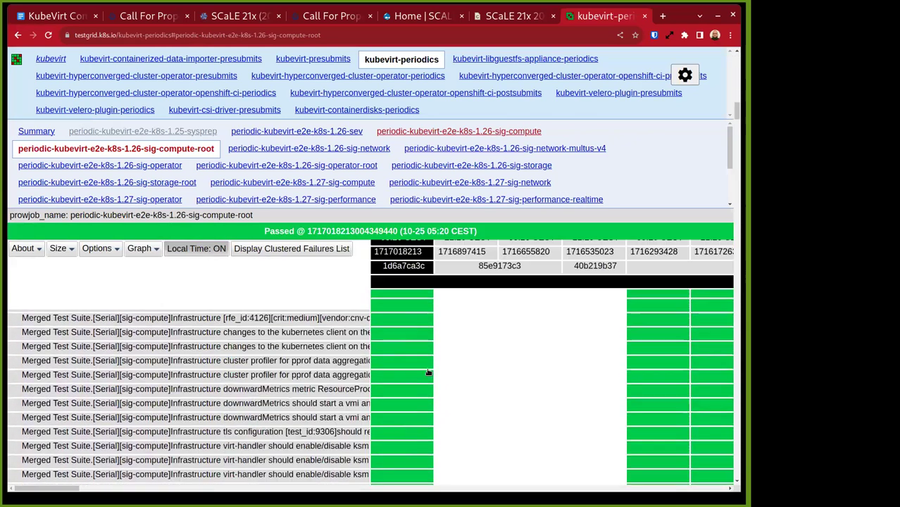
pyautogui.scroll(10, 427, 371)
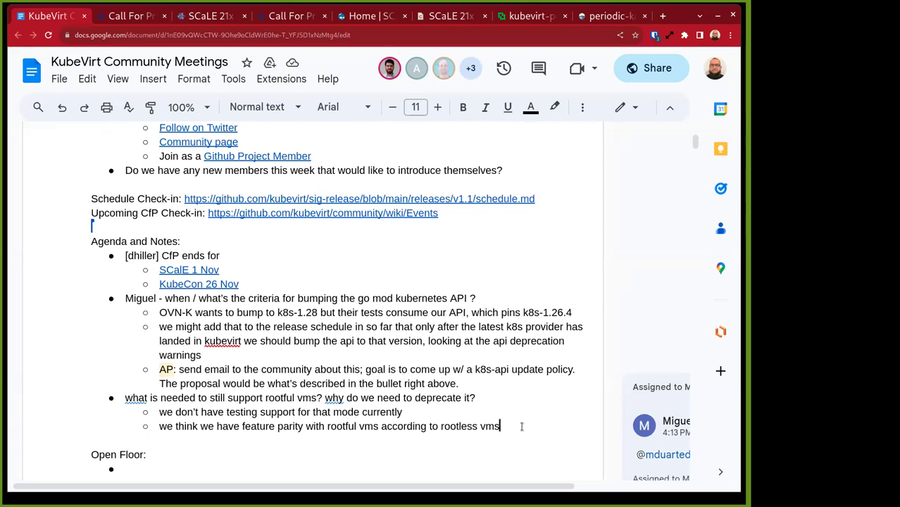
# - Add a third sub-bullet under the rootful vms question reading "if need we we would need some testing resources"
pyautogui.press('Return')
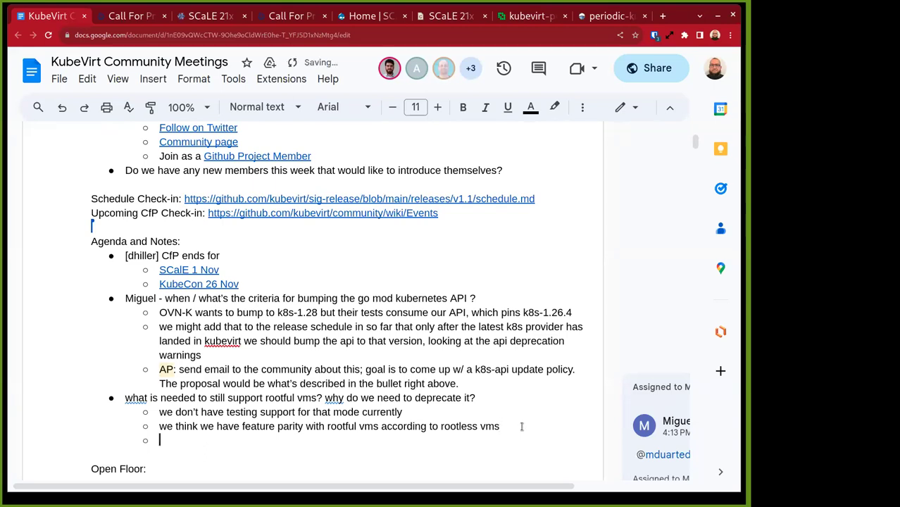
pyautogui.write('if nee')
pyautogui.write('d we w')
pyautogui.write('e we would need')
pyautogui.write(' some testi')
pyautogui.write('ng resources')
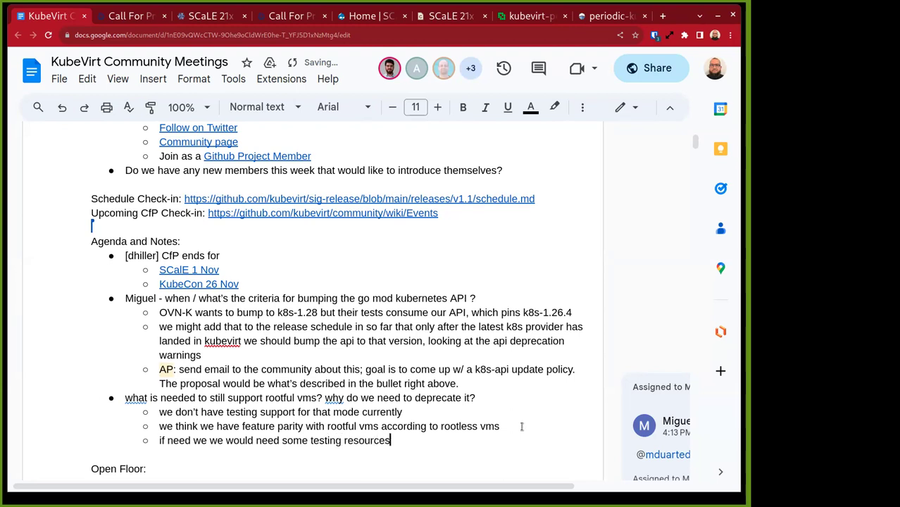
# - Add a fourth sub-bullet reading "there is no timeline on deprecation yet, we just wanted to feel the community pulse"
pyautogui.press('Return')
pyautogui.write('there is no')
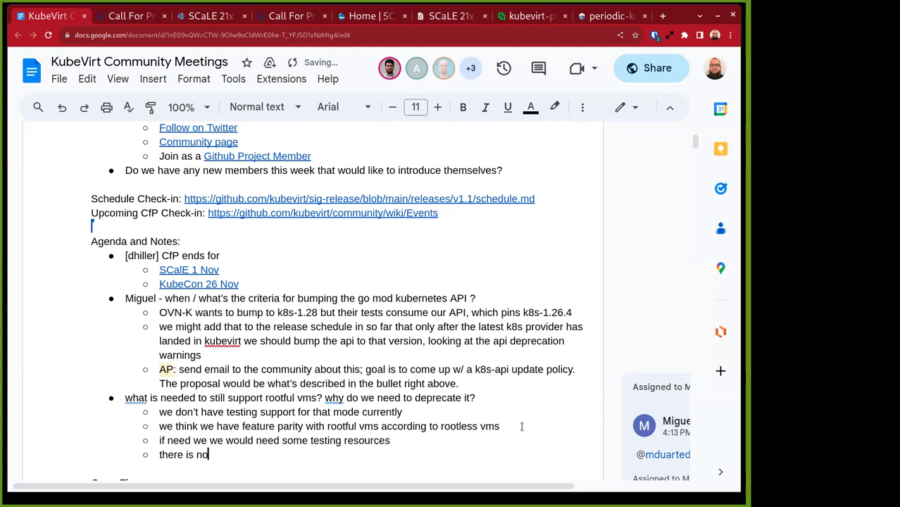
pyautogui.write(' timeline on deprecati')
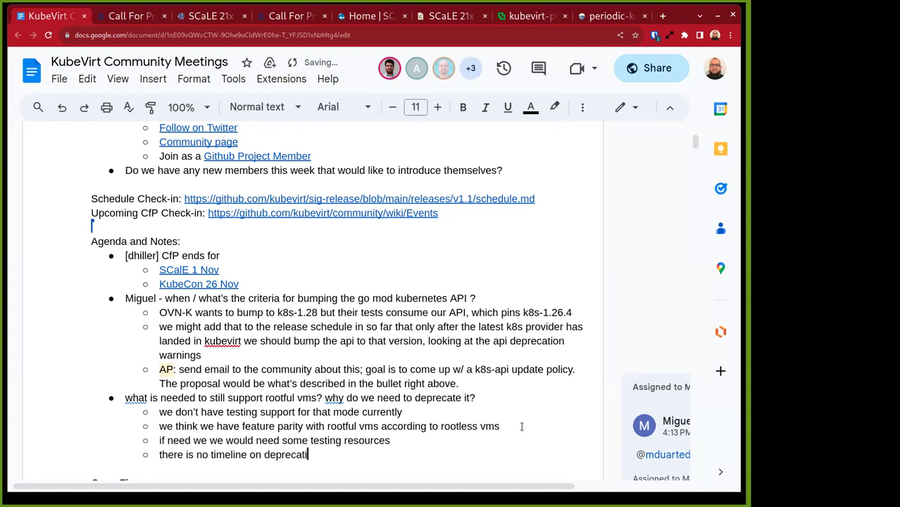
pyautogui.write('on yet')
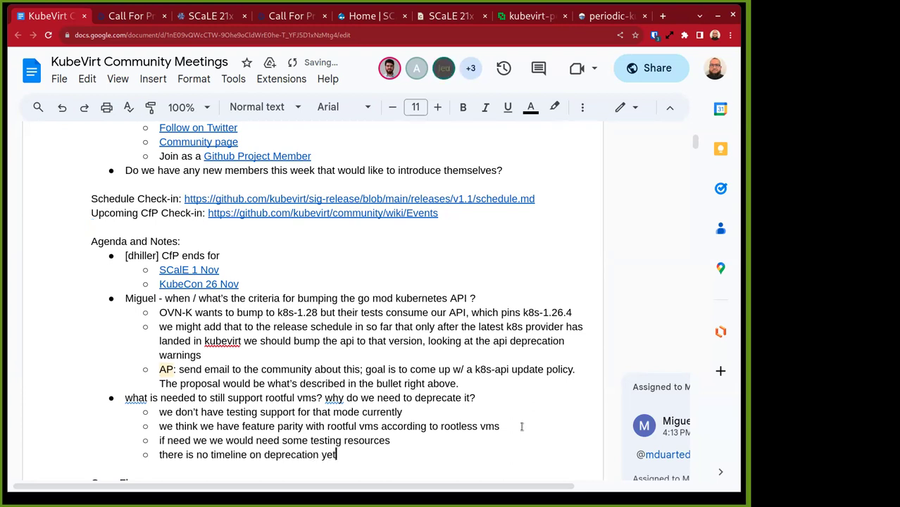
pyautogui.write(', we just wanted to feel the community pulse')
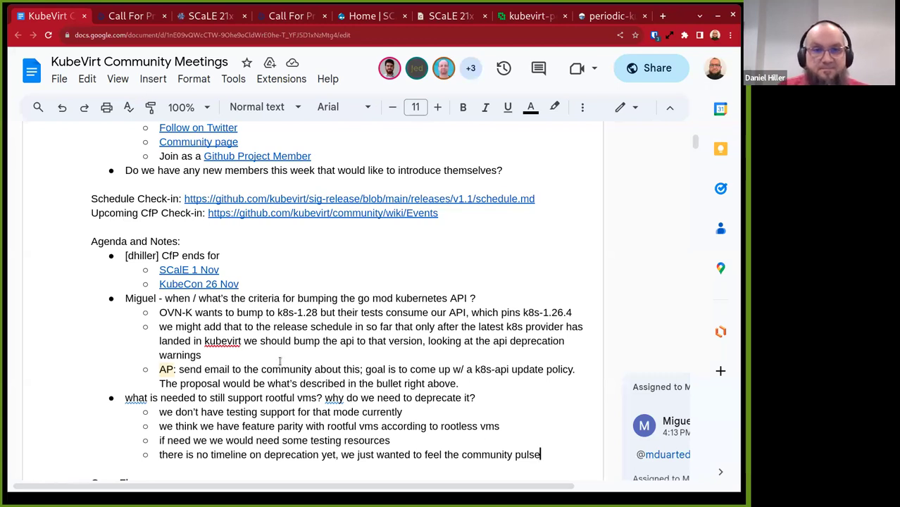
# - Open the linked "Improve cpu hotplug test" pull request and review its description, checklist and conversation
pyautogui.scroll(-3, 334, 358)
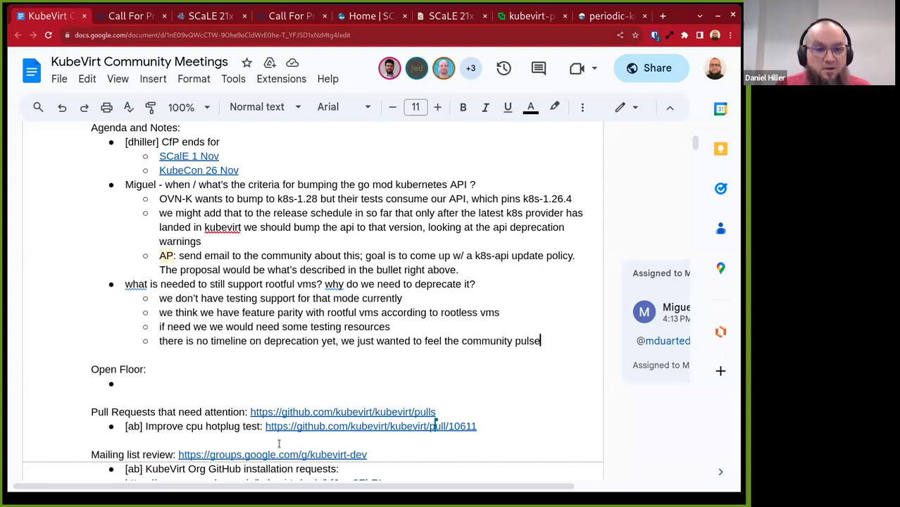
pyautogui.click(304, 426)
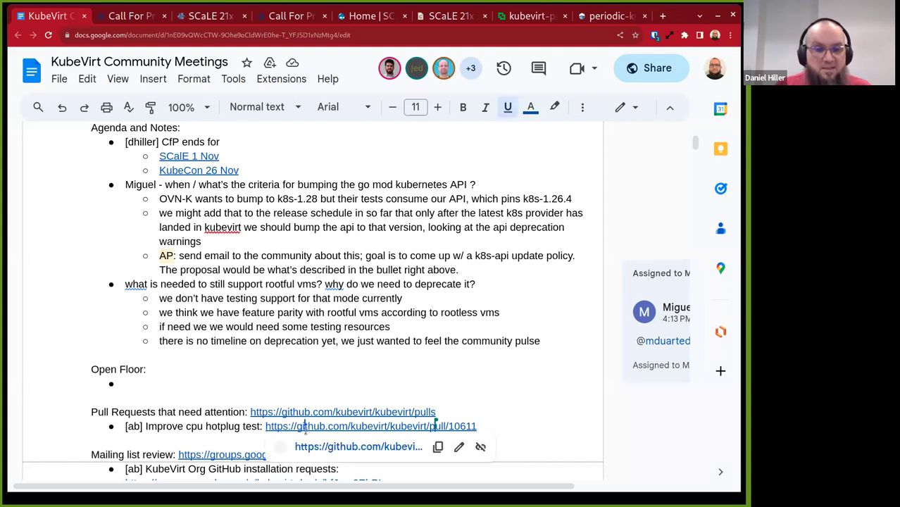
pyautogui.click(335, 446)
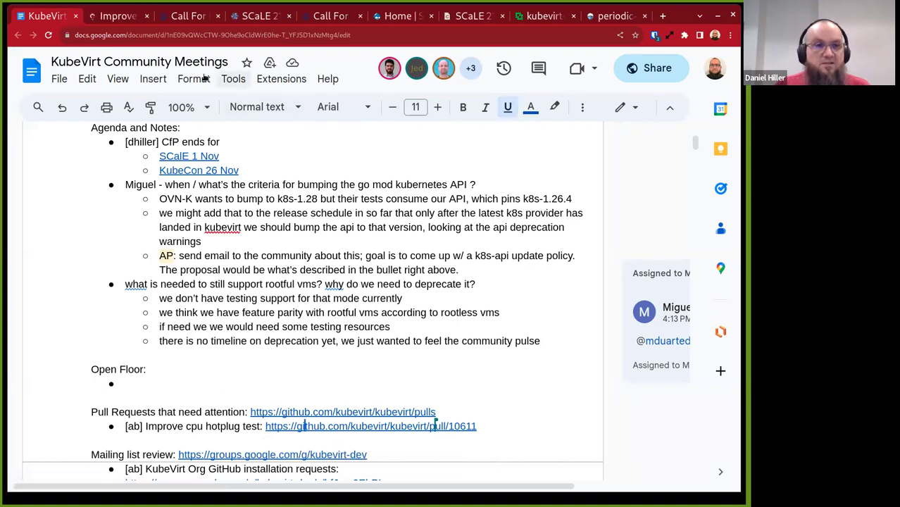
pyautogui.click(117, 17)
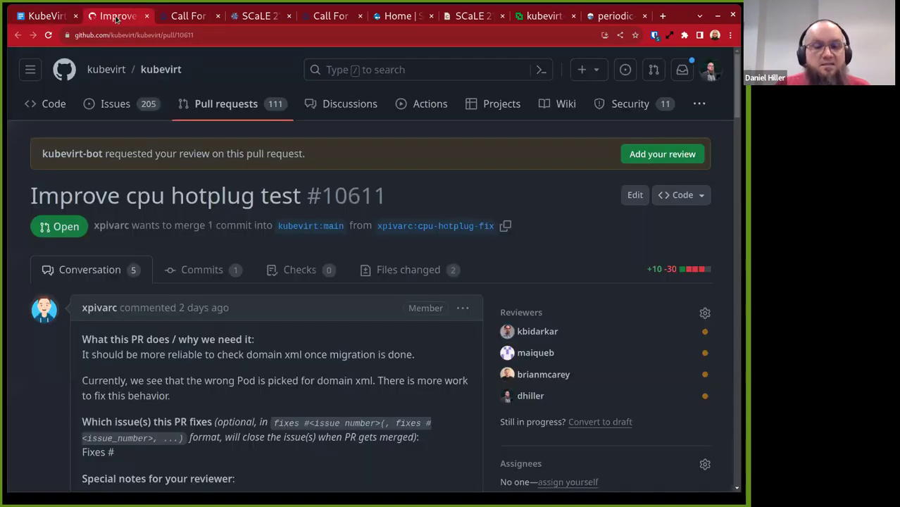
pyautogui.scroll(-2, 304, 214)
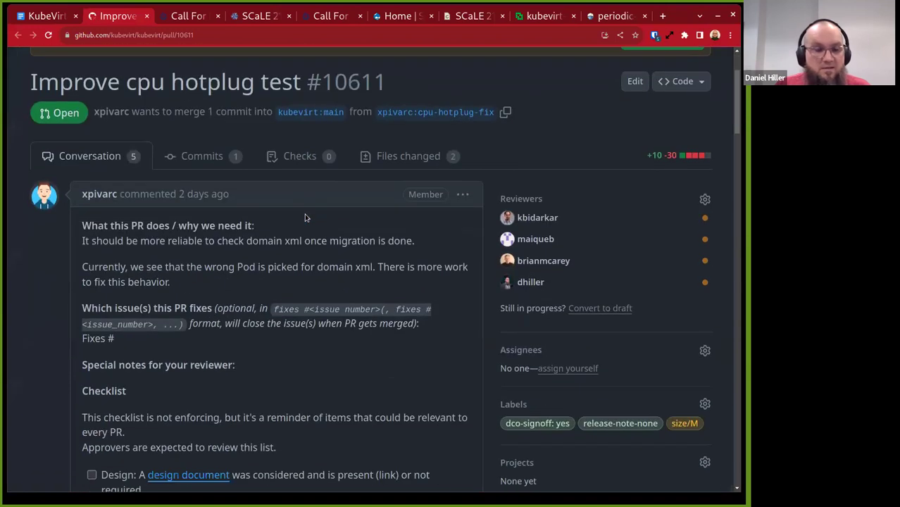
pyautogui.scroll(-4, 305, 217)
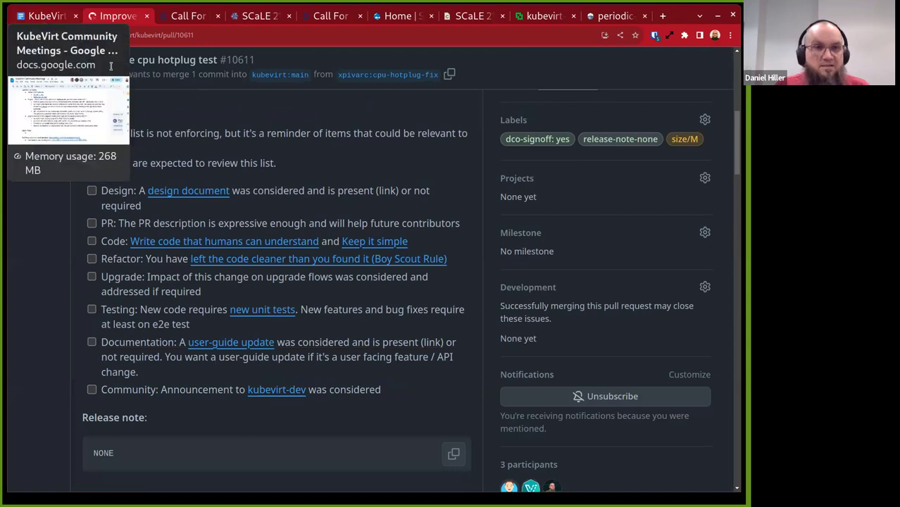
pyautogui.scroll(-6, 329, 186)
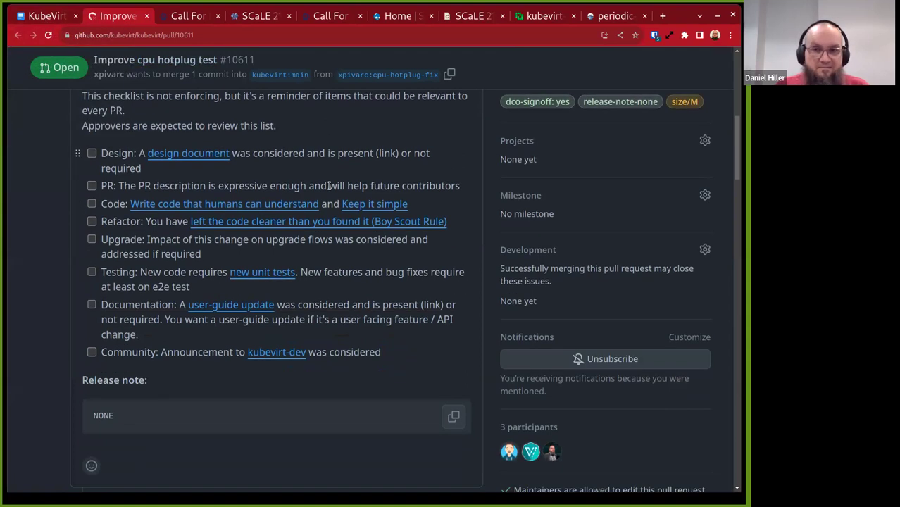
pyautogui.scroll(-1, 328, 186)
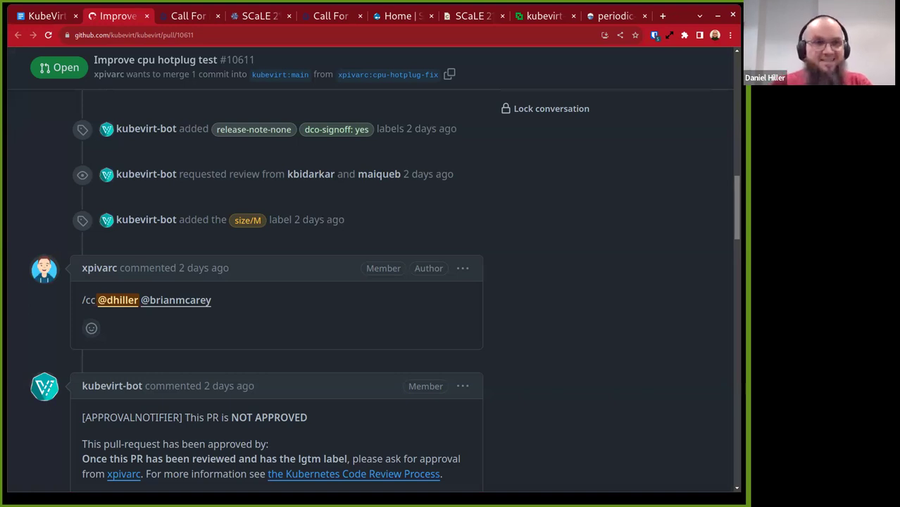
# - Return to the meeting notes and open the mailing list thread announcing the virtualization linting library
pyautogui.click(39, 15)
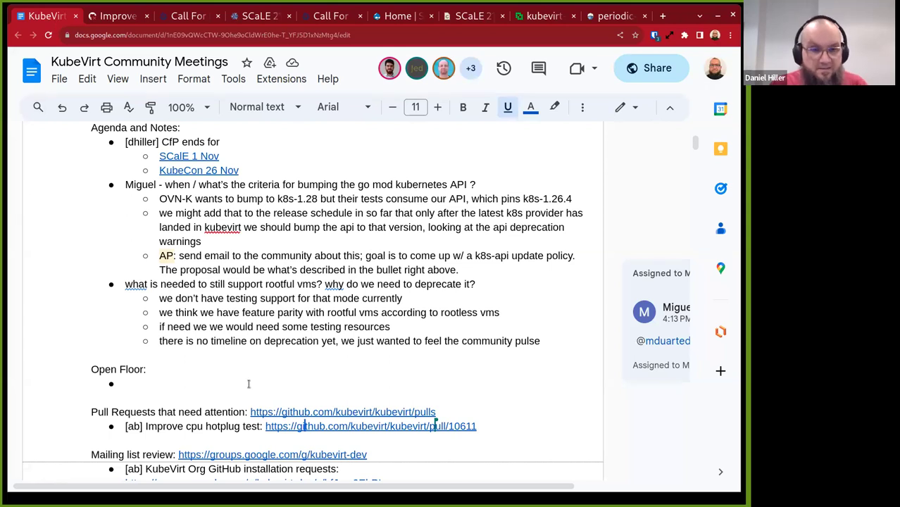
pyautogui.moveTo(273, 414)
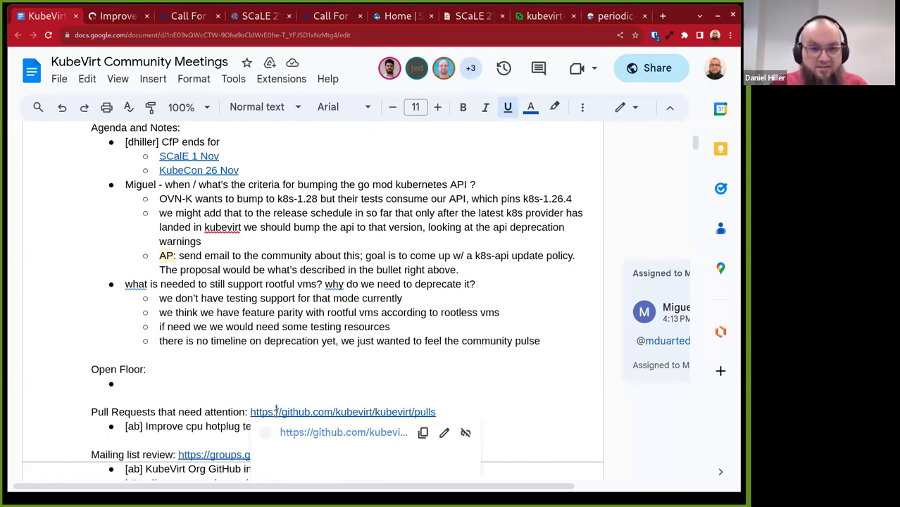
pyautogui.click(324, 380)
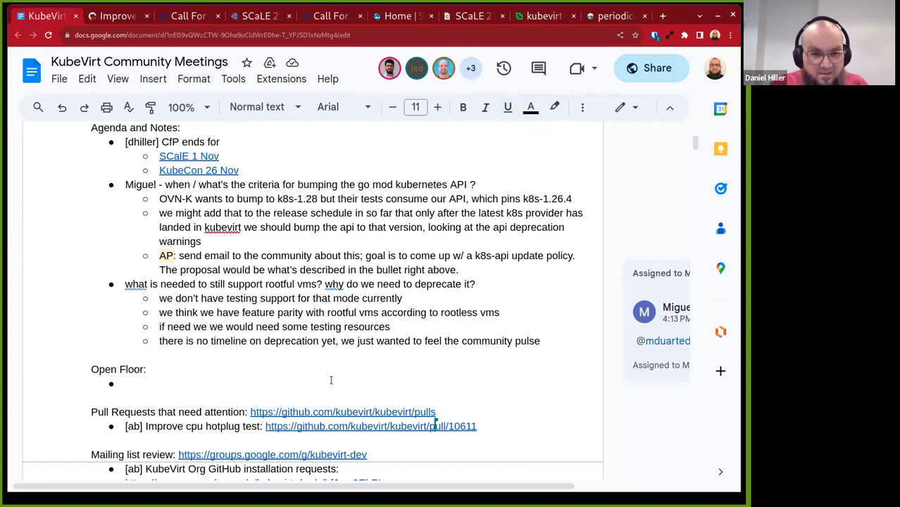
pyautogui.scroll(-1, 331, 380)
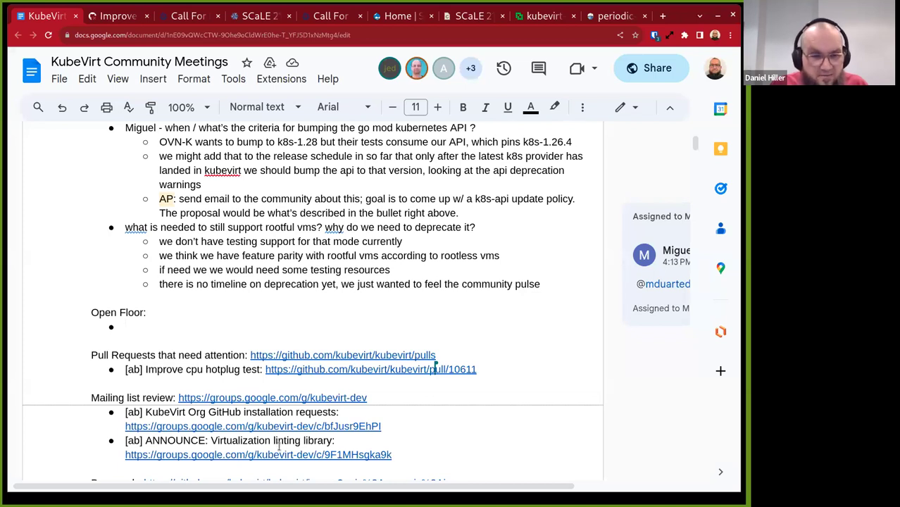
pyautogui.click(258, 454)
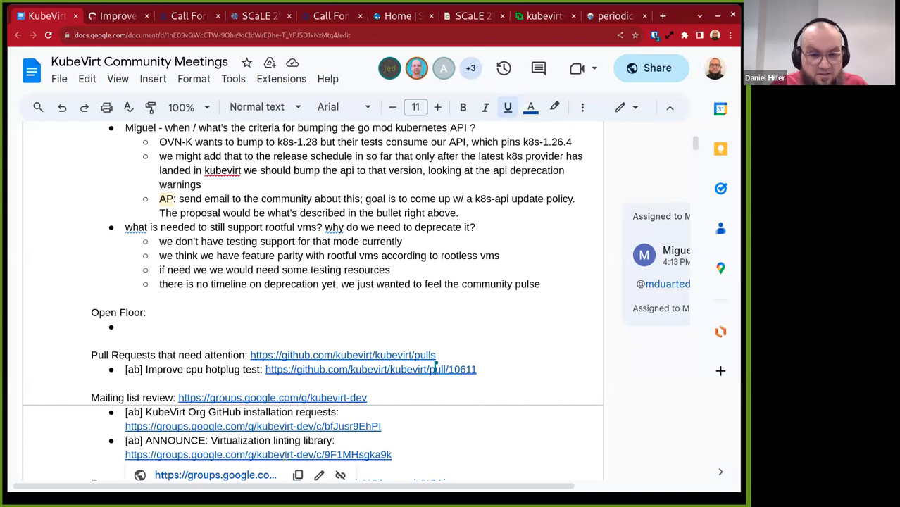
pyautogui.click(239, 475)
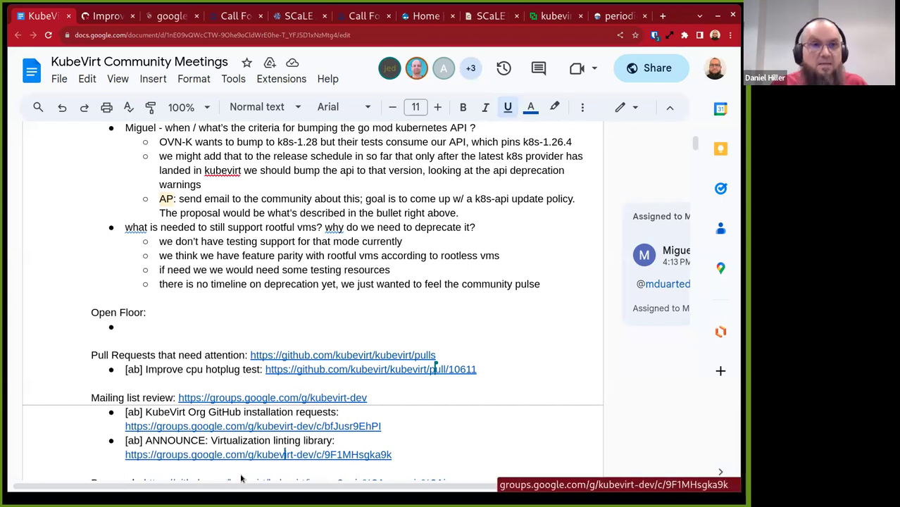
pyautogui.click(160, 19)
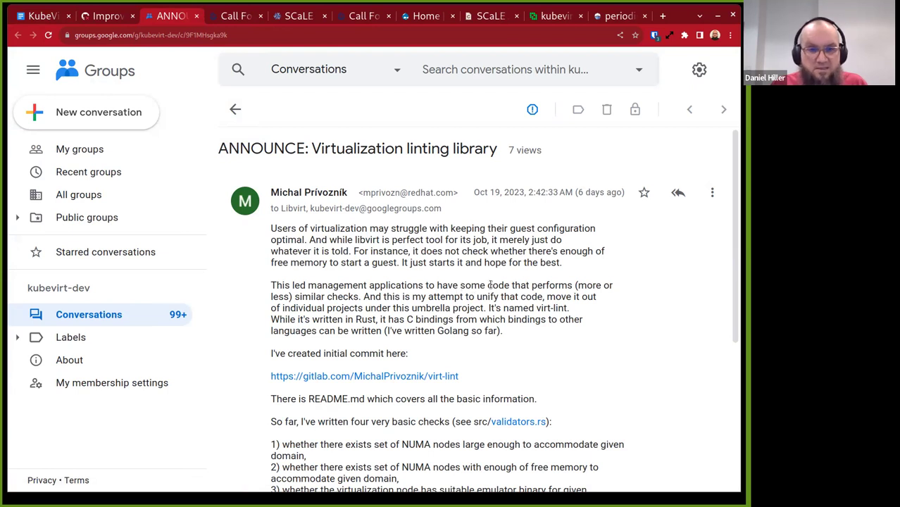
# - Read through the virtualization linting library announcement, including its list of basic checks and the feedback request
pyautogui.scroll(-1, 503, 285)
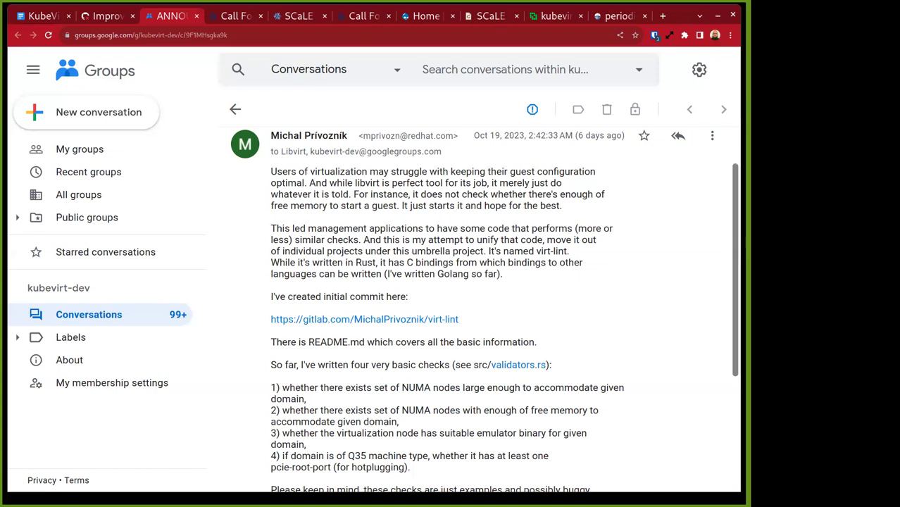
pyautogui.moveTo(733, 229); pyautogui.dragTo(732, 306)
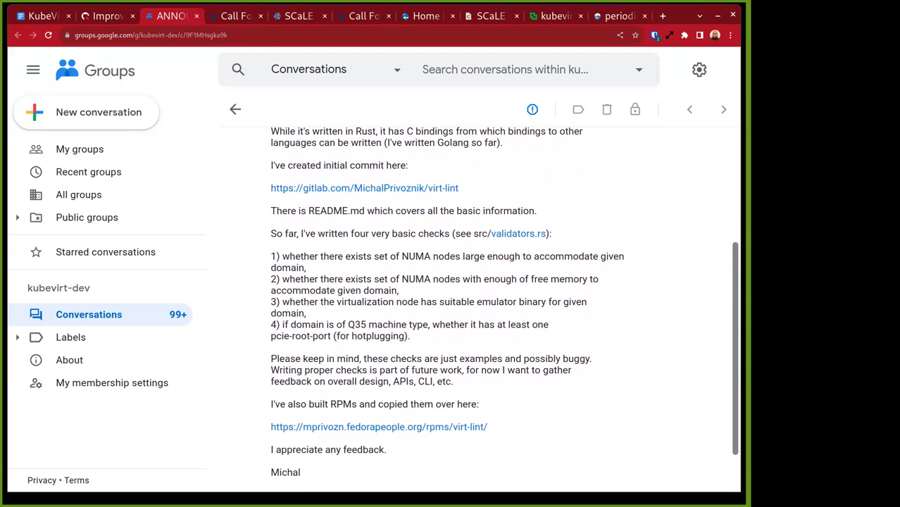
pyautogui.moveTo(732, 318); pyautogui.dragTo(731, 351)
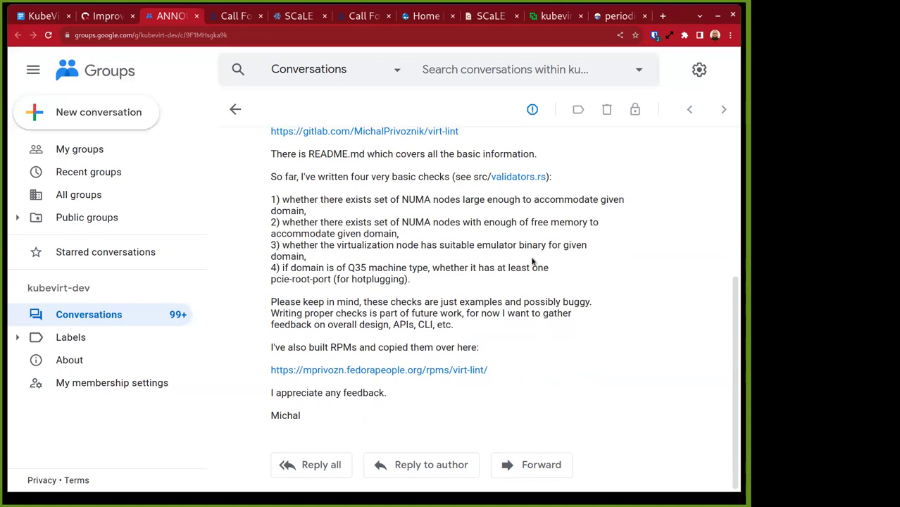
pyautogui.scroll(2, 533, 262)
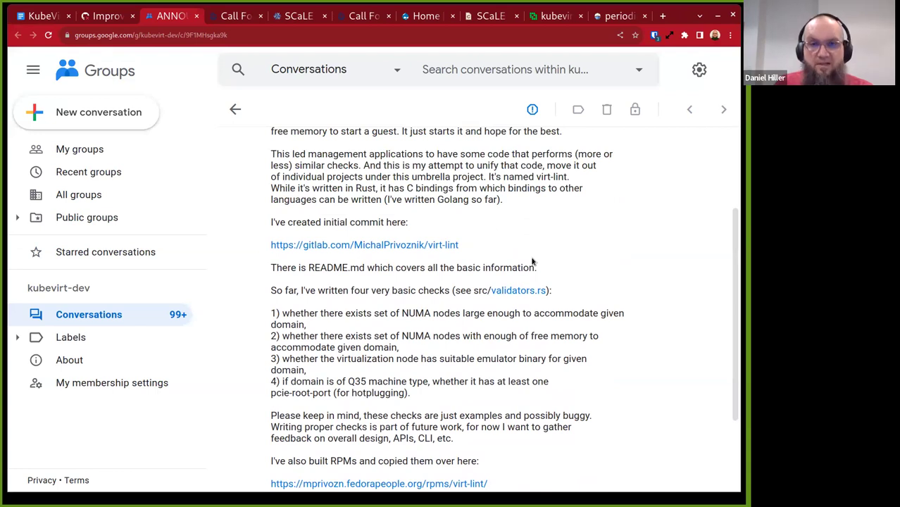
# - Finish reading the linting library announcement, and open the meeting notes' linked issue "VM Migrations fail on clusters with cri-o version v1.28"
pyautogui.scroll(2, 532, 261)
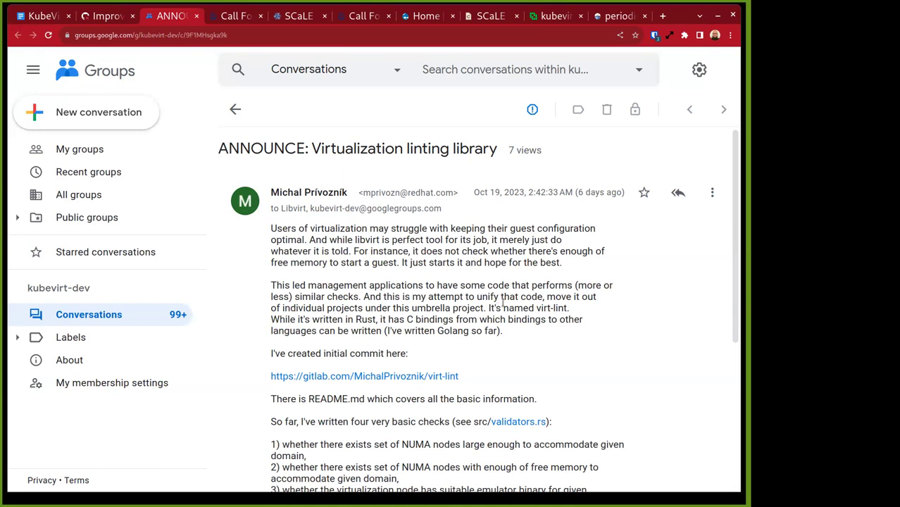
pyautogui.scroll(-3, 642, 292)
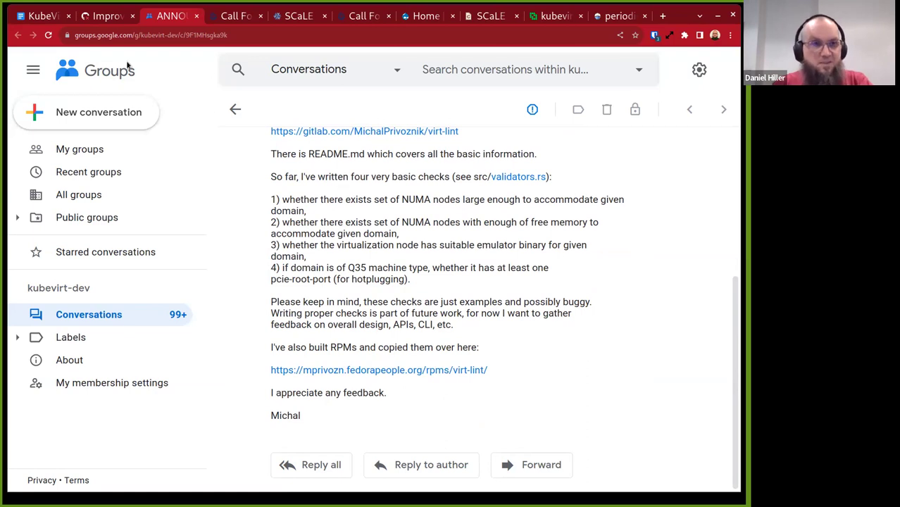
pyautogui.click(31, 15)
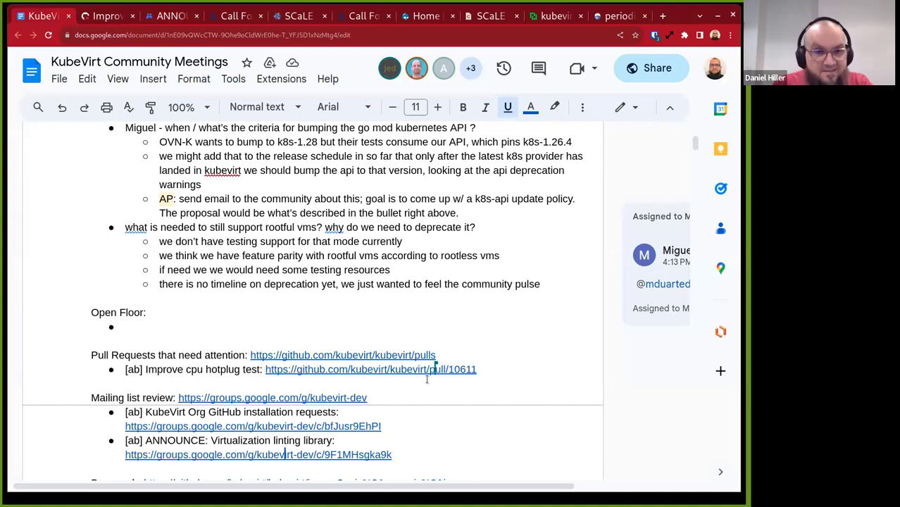
pyautogui.scroll(-3, 451, 440)
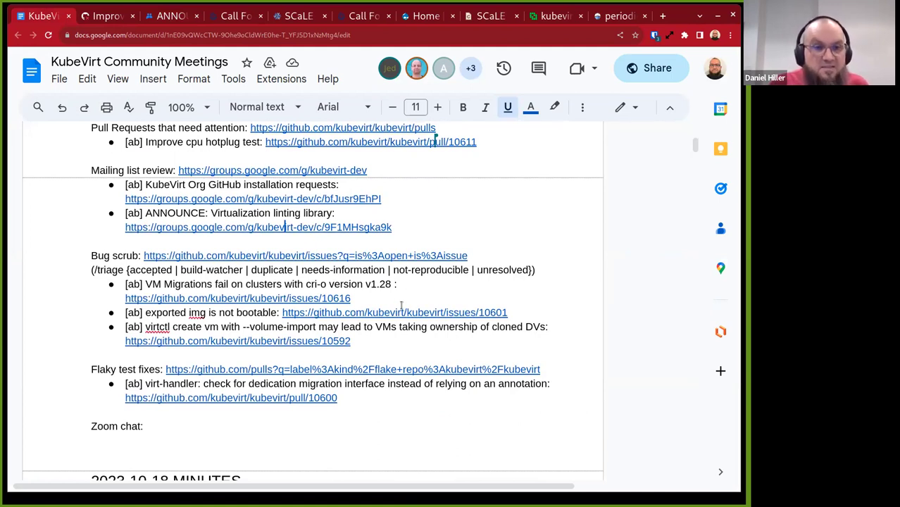
pyautogui.click(272, 284)
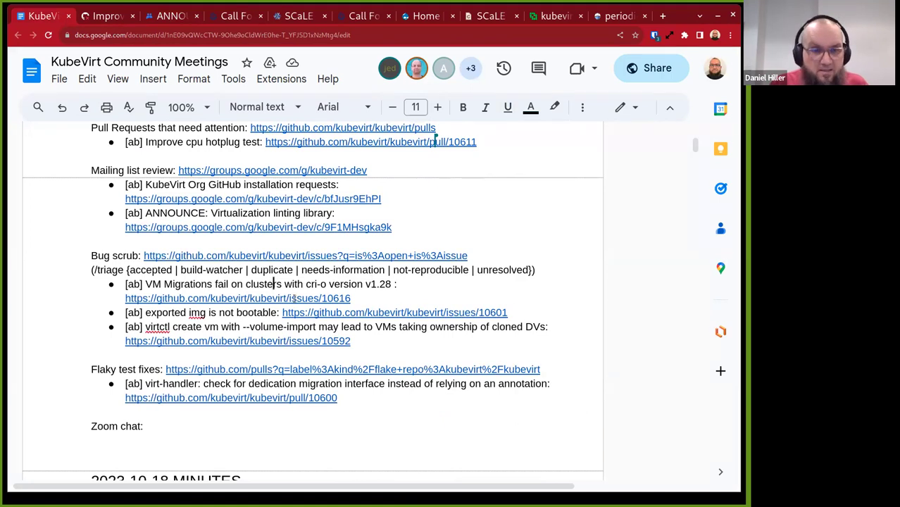
pyautogui.click(295, 298)
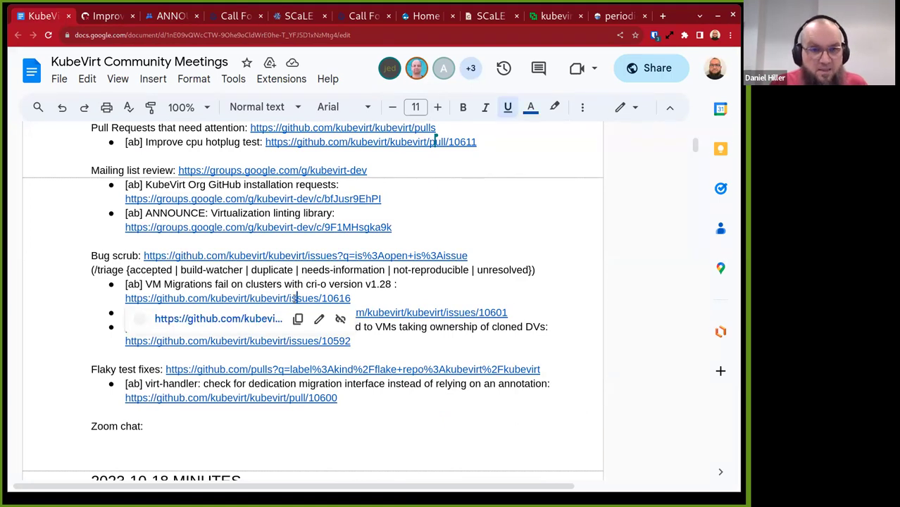
pyautogui.click(240, 318)
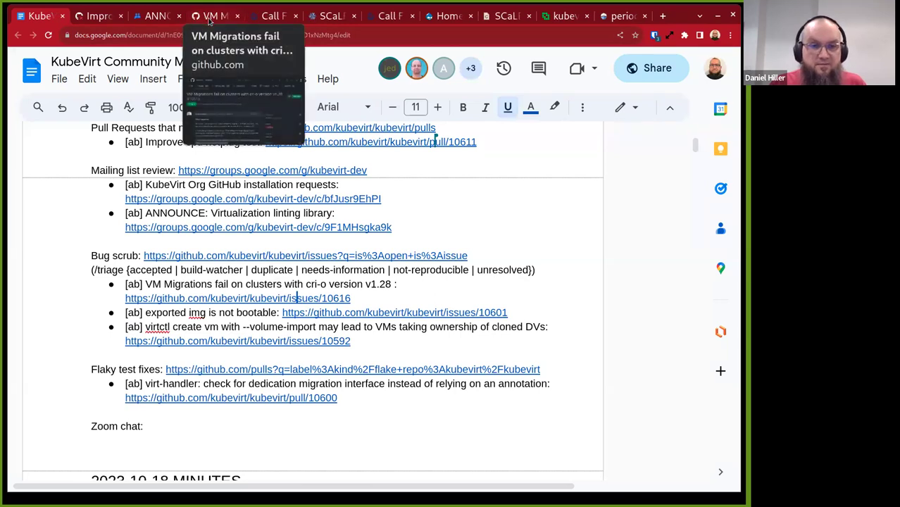
pyautogui.click(209, 21)
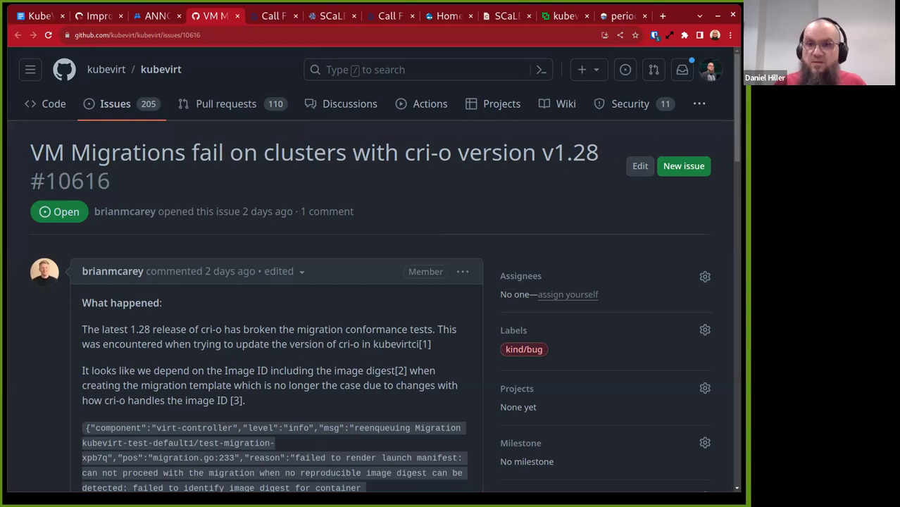
# - Read through the cri-o v1.28 migration issue, including its error log, referenced links and reproduction details
pyautogui.scroll(-1, 373, 270)
pyautogui.scroll(1, 373, 270)
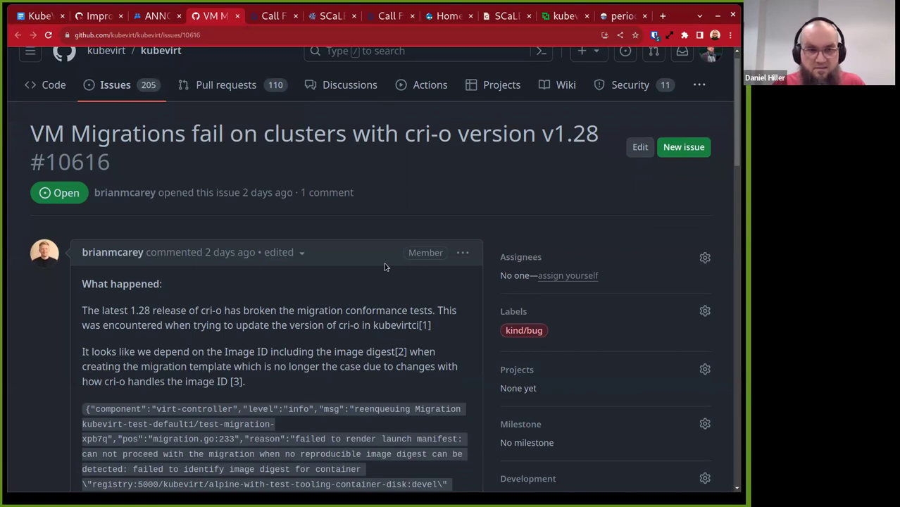
pyautogui.scroll(-2, 384, 266)
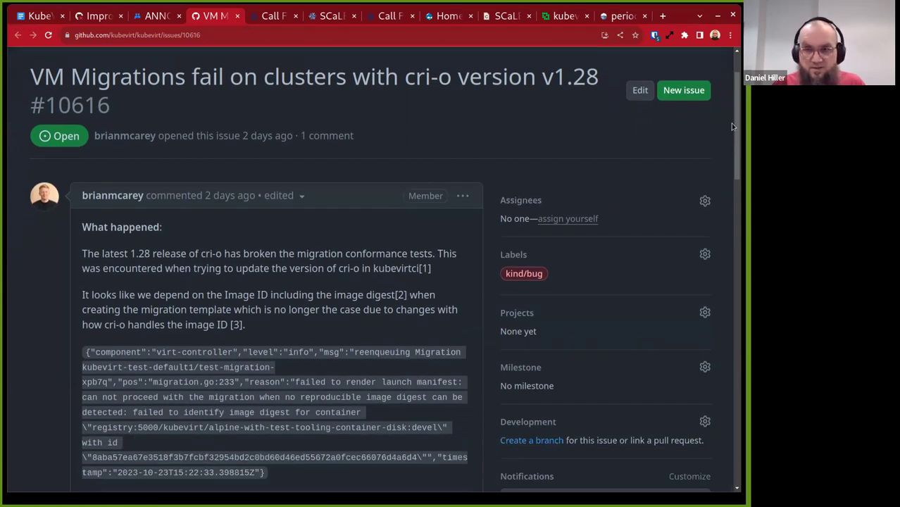
pyautogui.moveTo(733, 126); pyautogui.dragTo(730, 99)
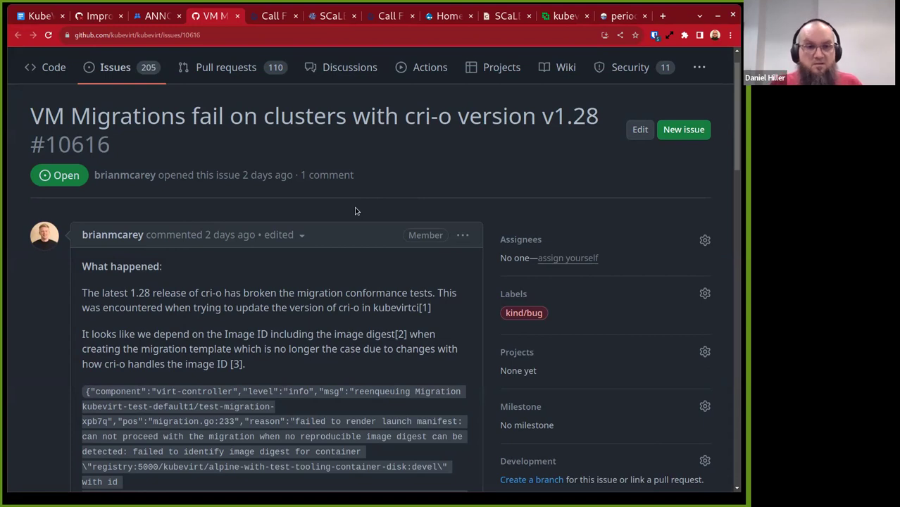
pyautogui.scroll(-5, 325, 299)
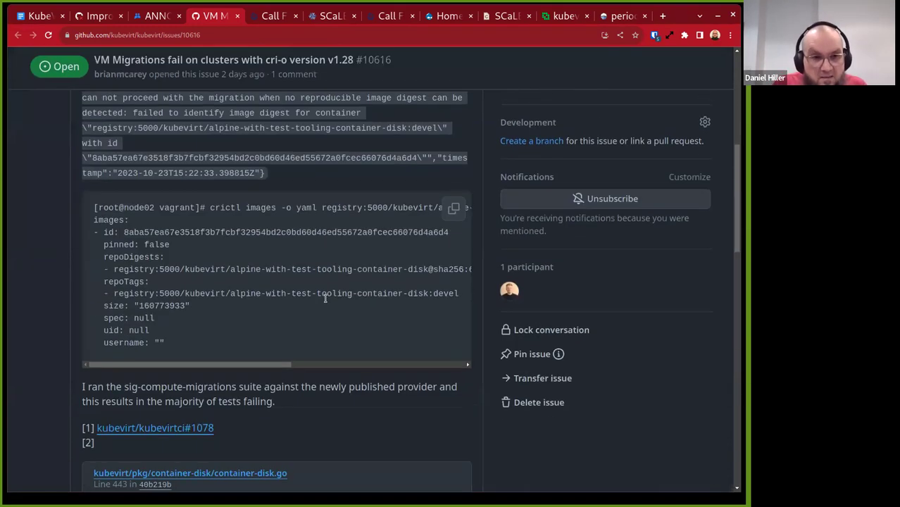
pyautogui.scroll(-3, 324, 297)
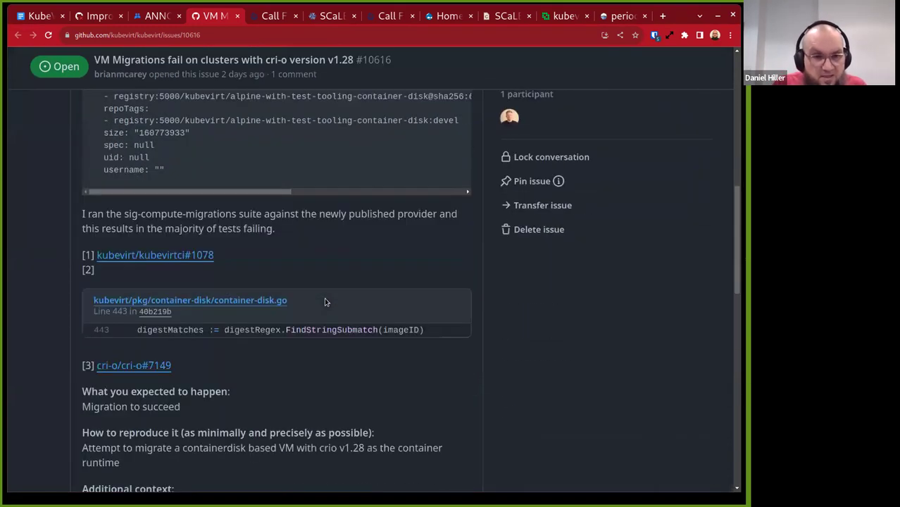
pyautogui.scroll(8, 324, 297)
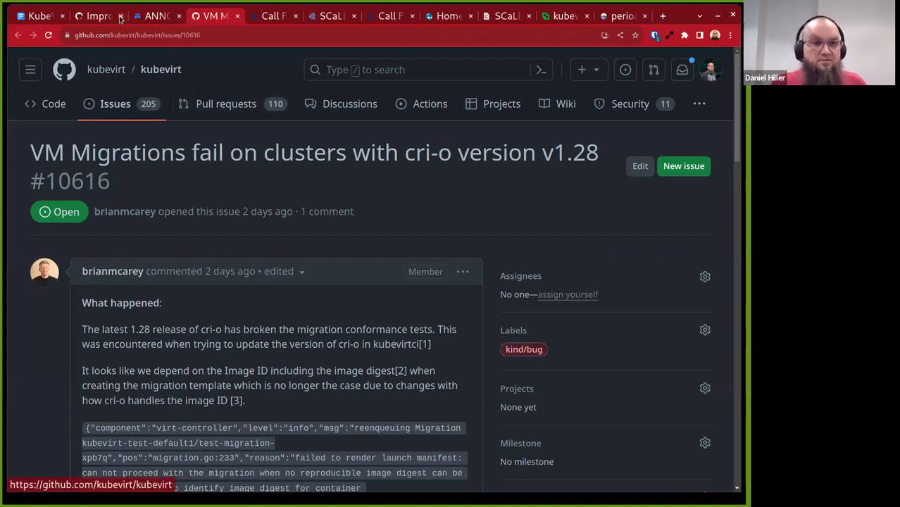
# - Return to the meeting notes and open the bug scrub issue "exported img is not bootable"
pyautogui.click(39, 17)
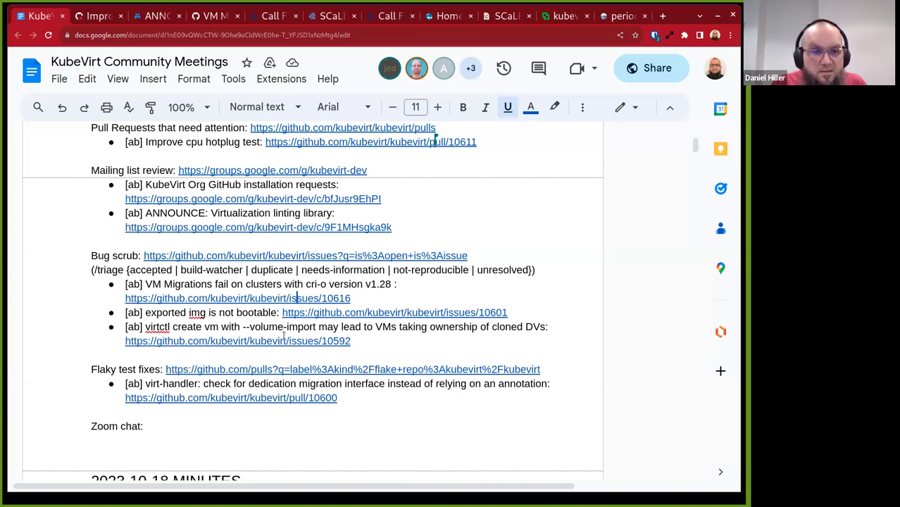
pyautogui.click(248, 312)
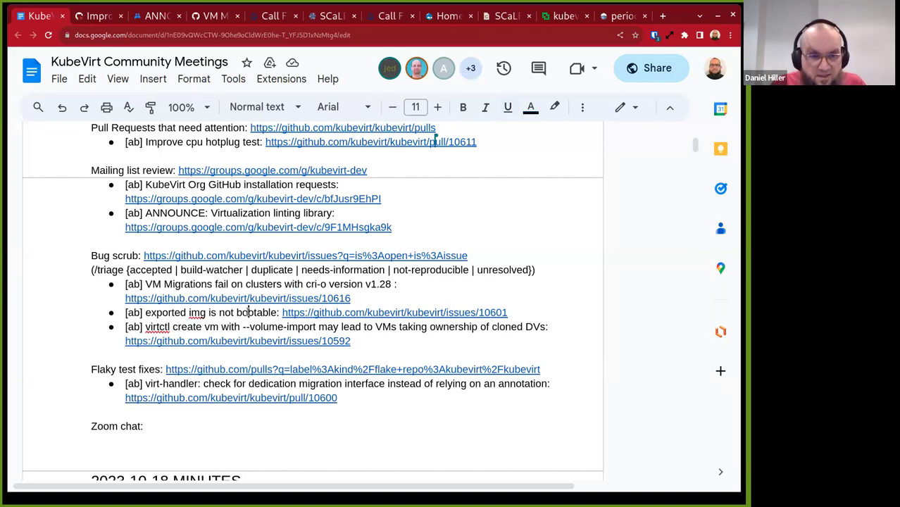
pyautogui.click(337, 314)
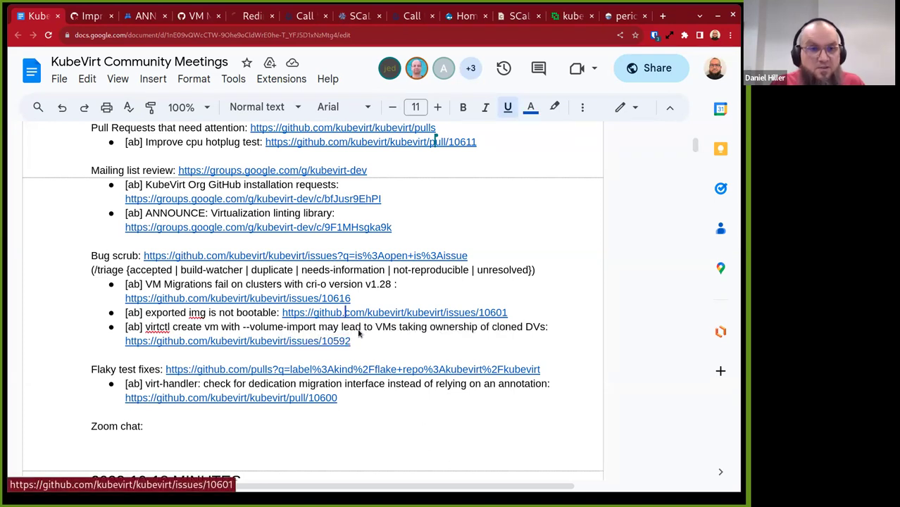
pyautogui.hotkey('alt', 'Return')
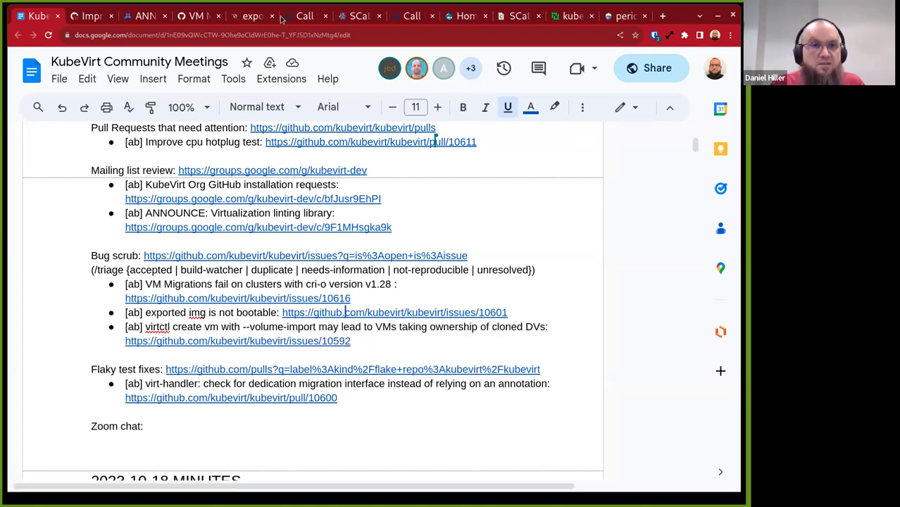
pyautogui.click(232, 19)
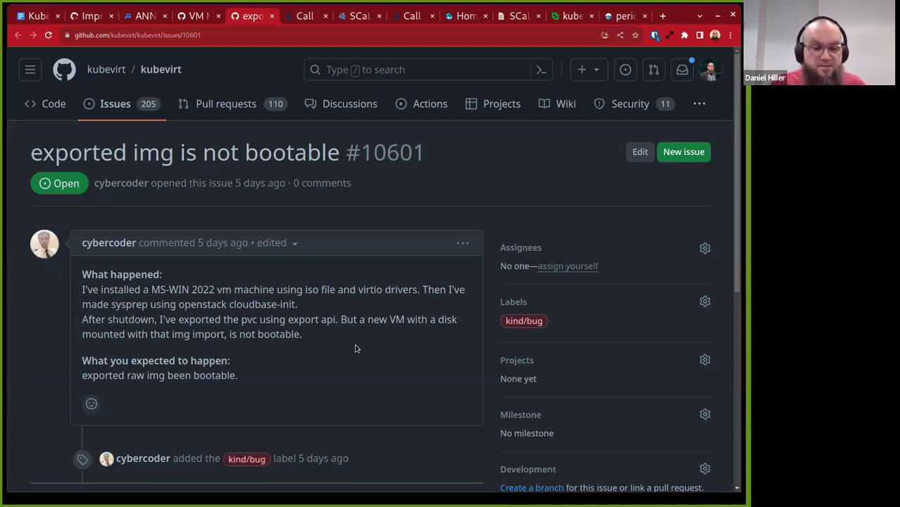
# - Start a comment on the "exported img is not bootable" issue with the command "/triage needs-information"
pyautogui.scroll(-2, 356, 348)
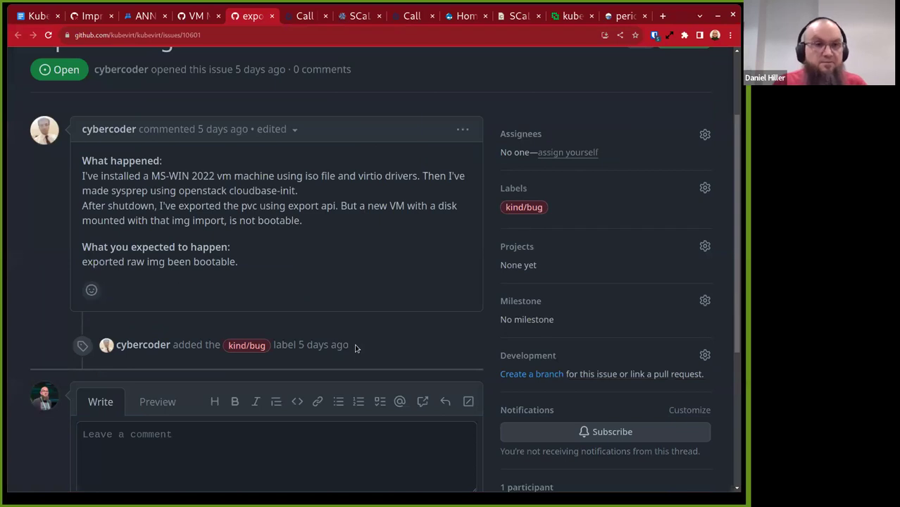
pyautogui.click(296, 458)
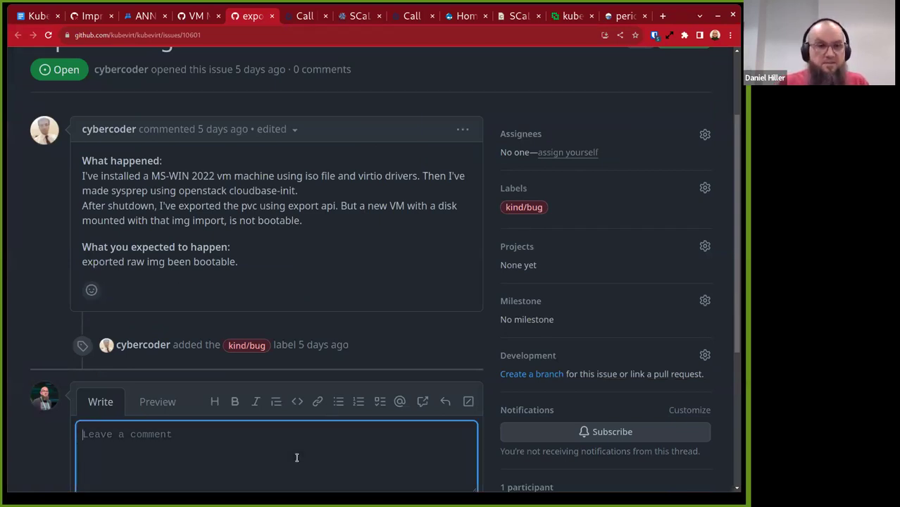
pyautogui.write('/')
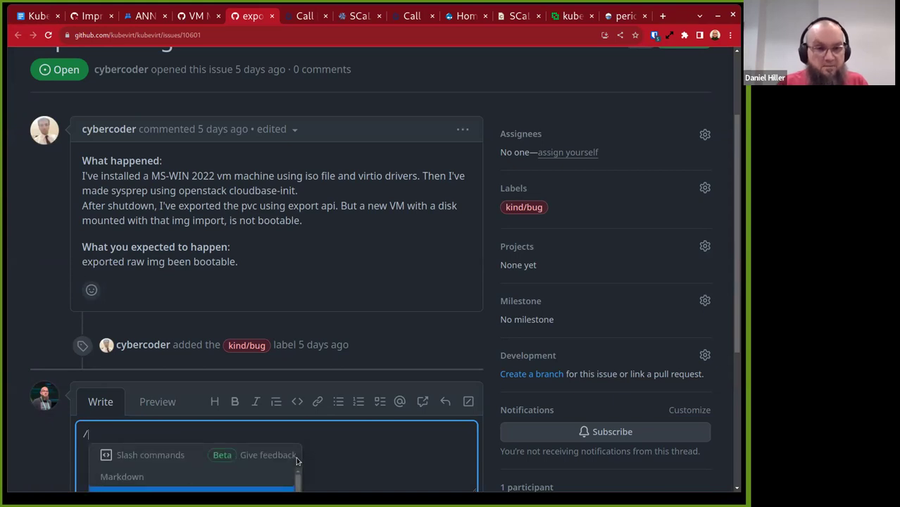
pyautogui.write('triage ')
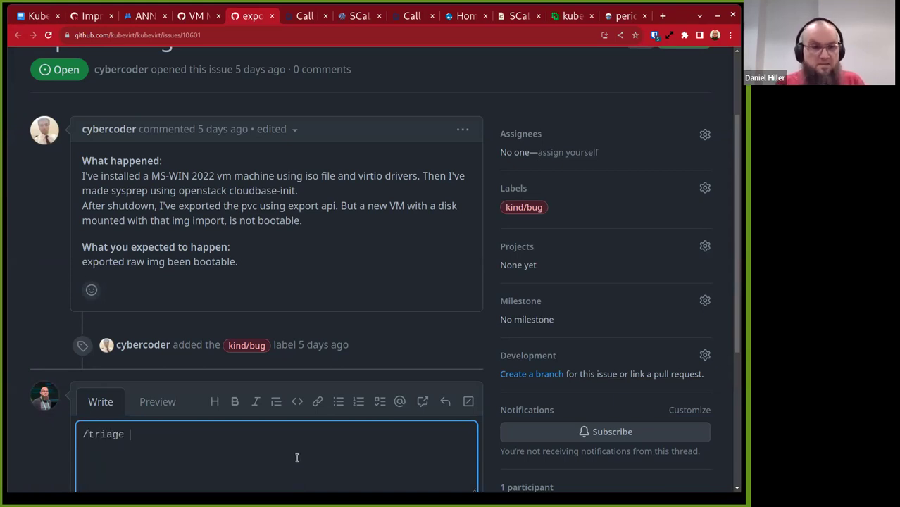
pyautogui.write('needs-')
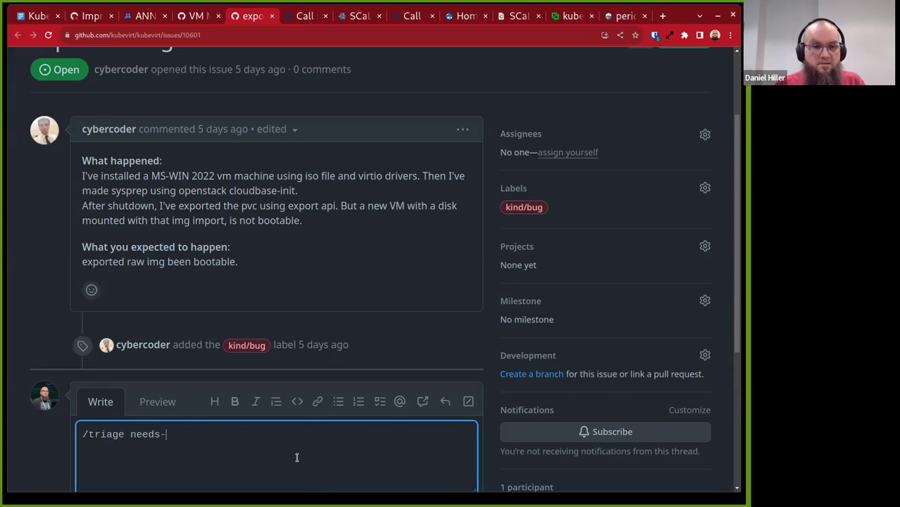
pyautogui.write('infro')
pyautogui.press('BackSpace')
pyautogui.press('BackSpace')
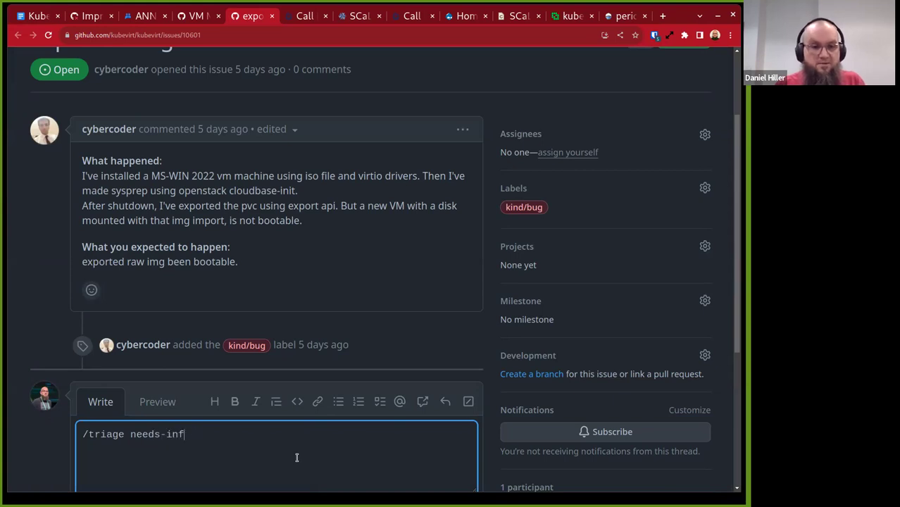
pyautogui.write('ormation')
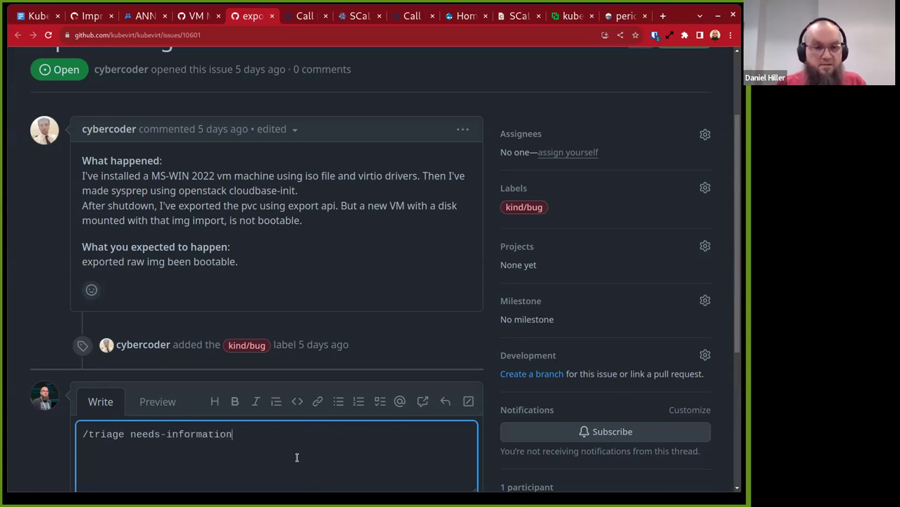
# - Add a new paragraph to the comment reading "We would need a bit more information, like i.e. the vm yamls"
pyautogui.press('Return')
pyautogui.press('Return')
pyautogui.write('We w')
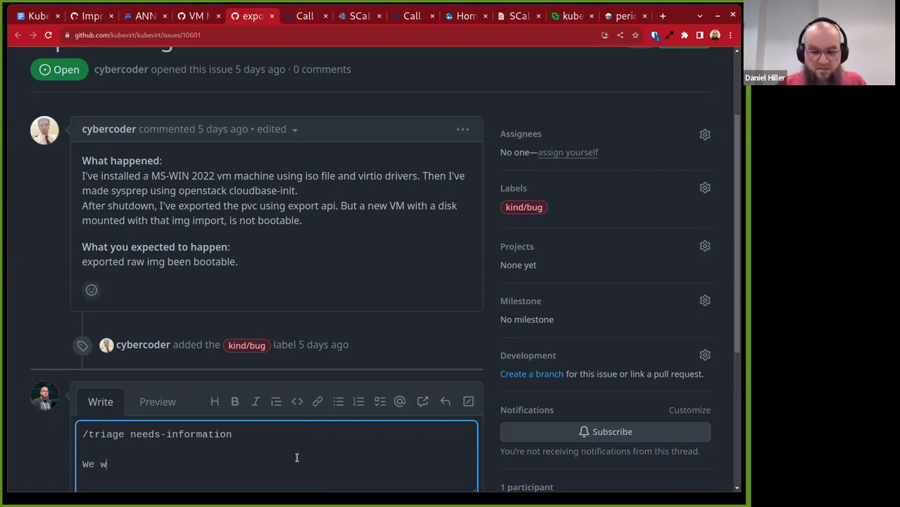
pyautogui.write('ould need a bigt n')
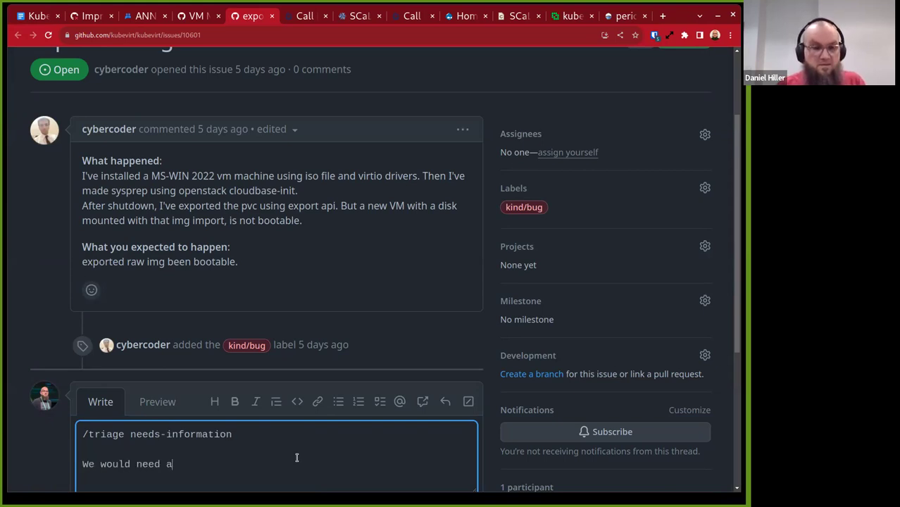
pyautogui.press('BackSpace')
pyautogui.press('BackSpace')
pyautogui.press('BackSpace')
pyautogui.press('BackSpace')
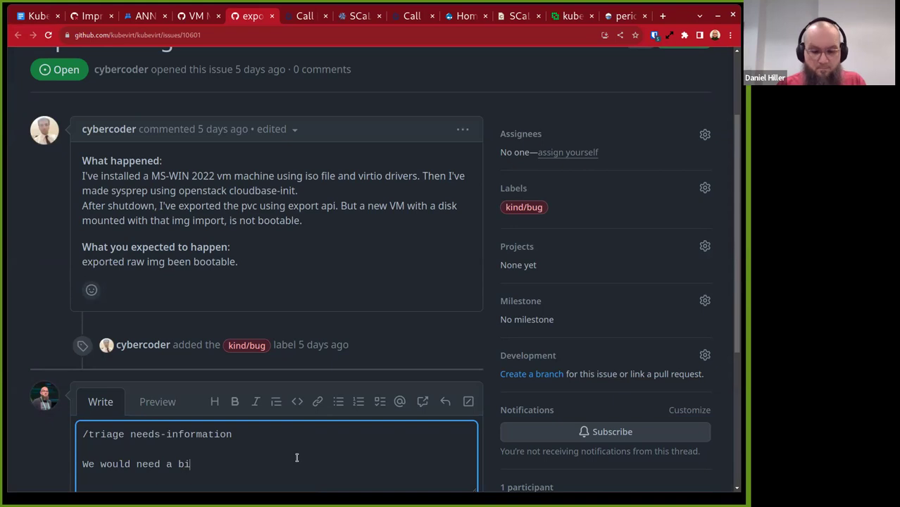
pyautogui.write('t more information')
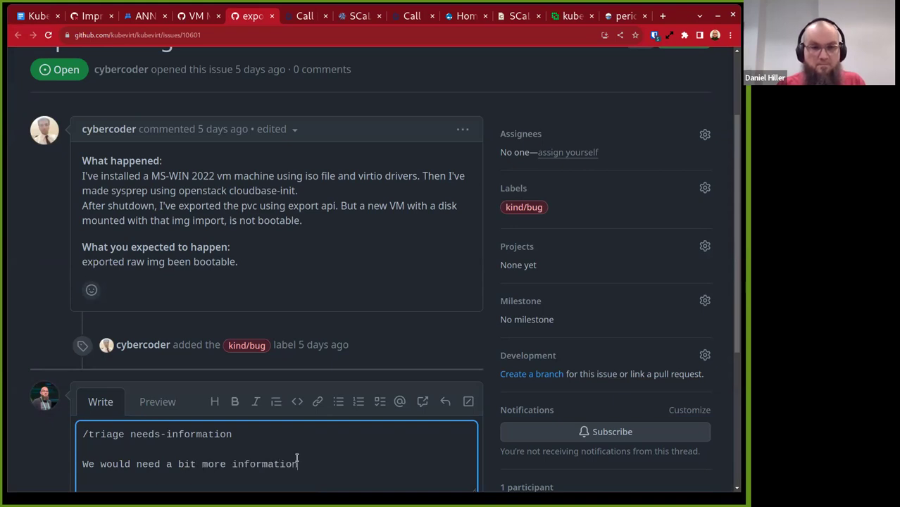
pyautogui.write(', l')
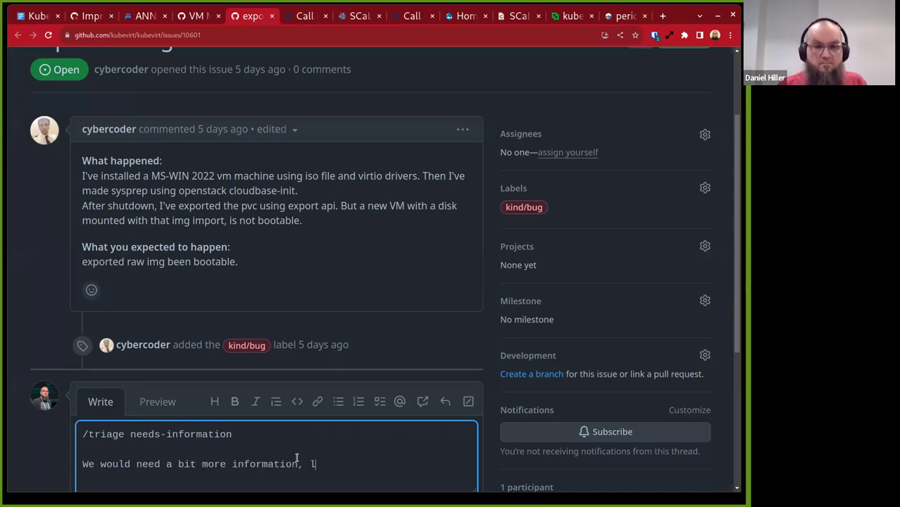
pyautogui.write('ie')
pyautogui.press('BackSpace')
pyautogui.write('ke i.e. the vm yamls')
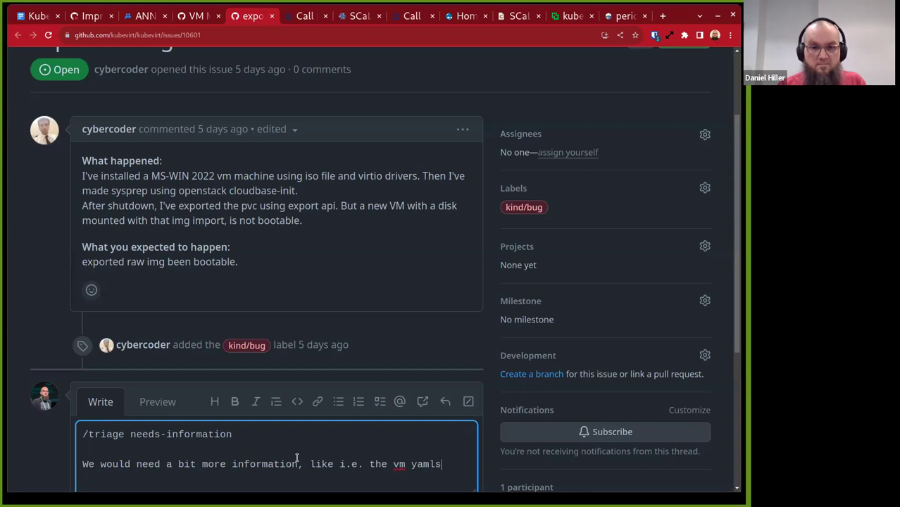
# - Continue the comment's sentence about needed information with "and which version(s) you are using."
pyautogui.write(' and which versuibn')
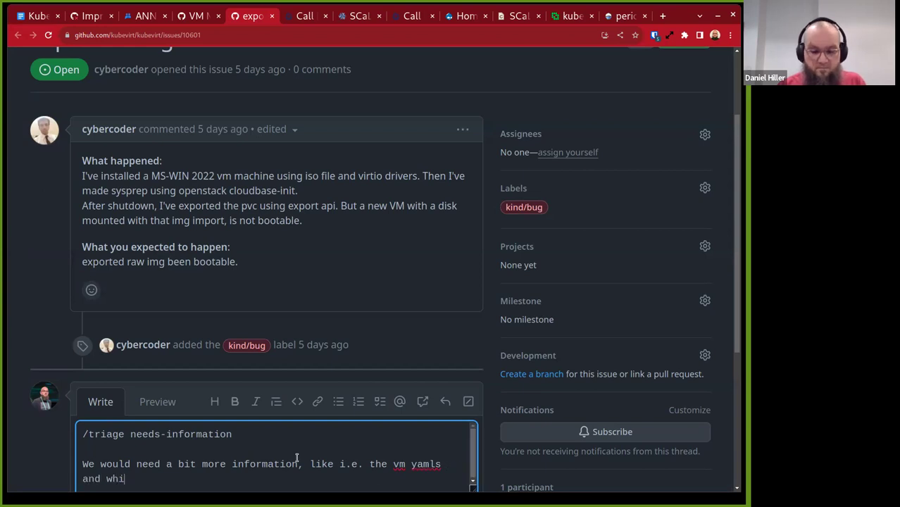
pyautogui.press('BackSpace')
pyautogui.press('BackSpace')
pyautogui.press('BackSpace')
pyautogui.press('BackSpace')
pyautogui.write('ions')
pyautogui.press('BackSpace')
pyautogui.press('BackSpace')
pyautogui.write('(s) you are using.')
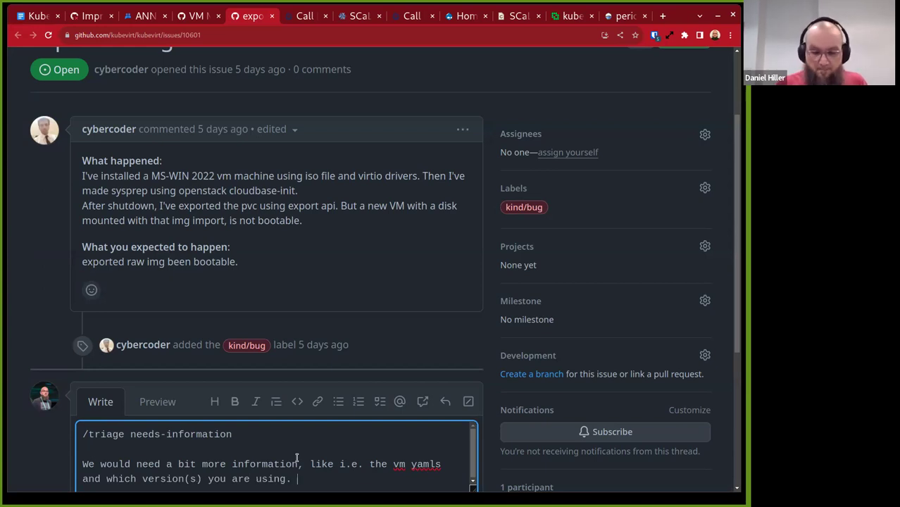
# - Add the closing question "Could you provide that, please?" to the comment
pyautogui.write(' Could ')
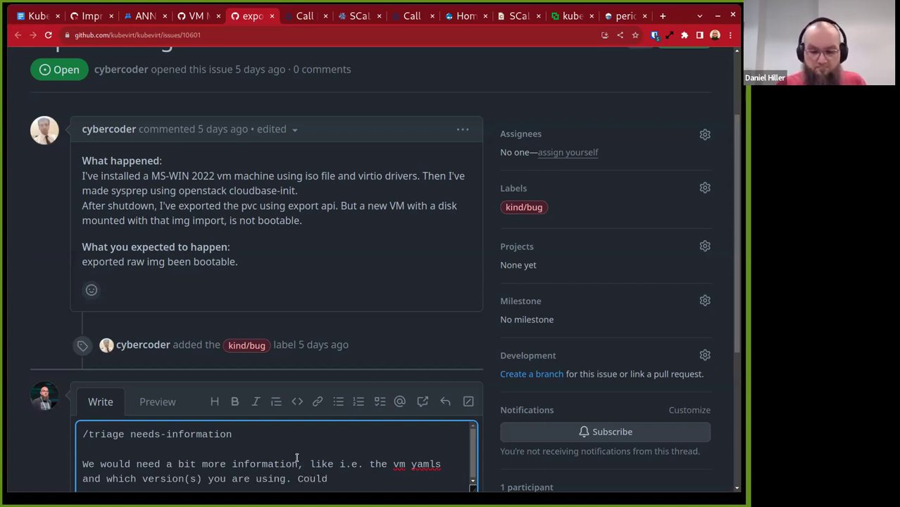
pyautogui.write('you provide ')
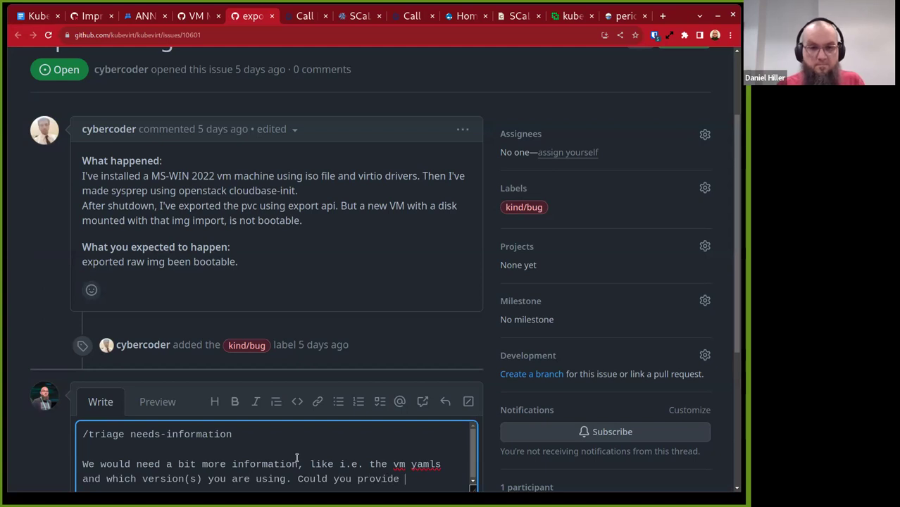
pyautogui.write('that, pe')
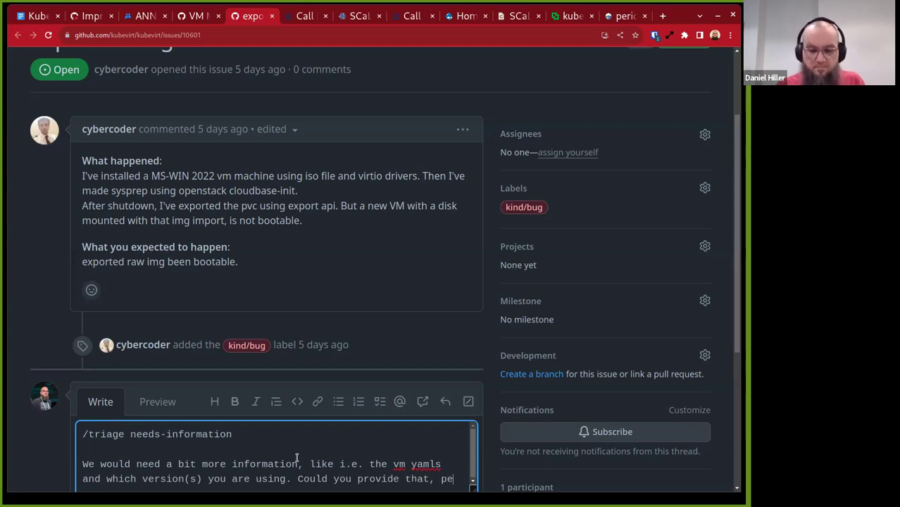
pyautogui.write('lase')
pyautogui.press('BackSpace')
pyautogui.press('BackSpace')
pyautogui.press('BackSpace')
pyautogui.press('BackSpace')
pyautogui.press('BackSpace')
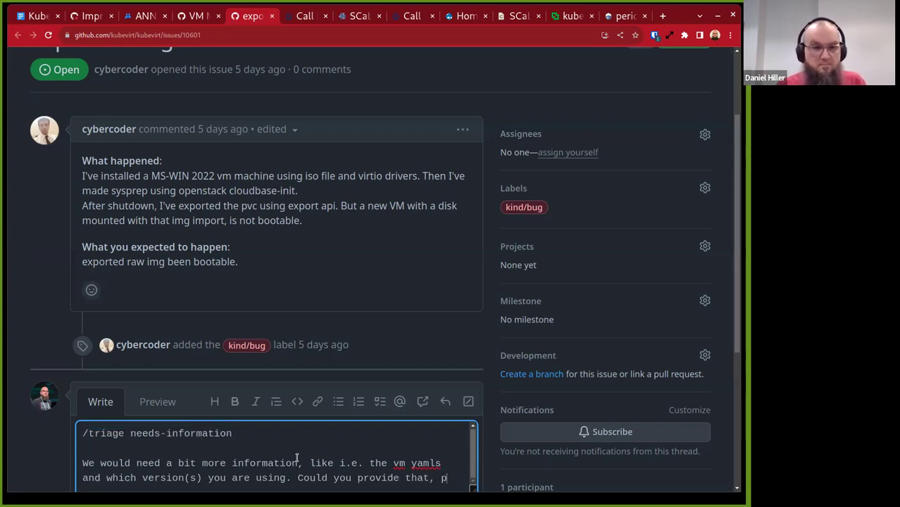
pyautogui.write('lease')
pyautogui.press('BackSpace')
pyautogui.press('BackSpace')
pyautogui.press('BackSpace')
pyautogui.press('BackSpace')
pyautogui.press('BackSpace')
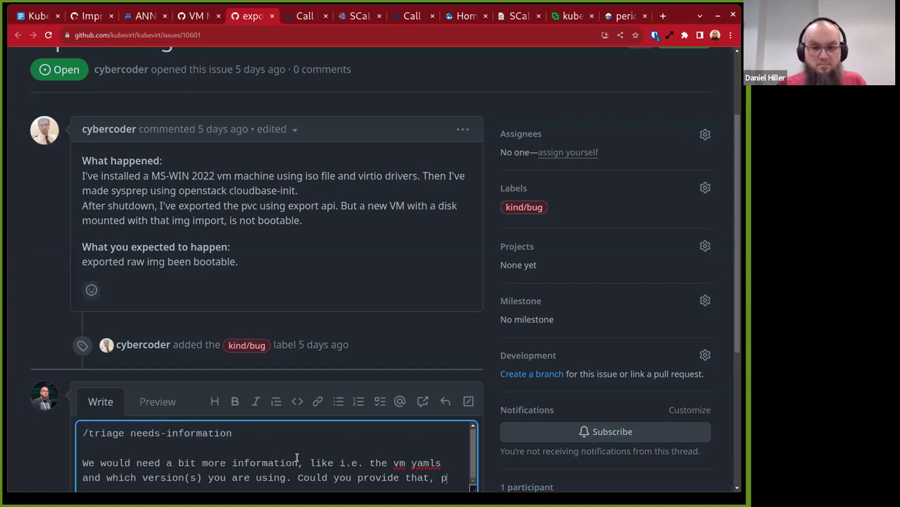
pyautogui.write('lease>')
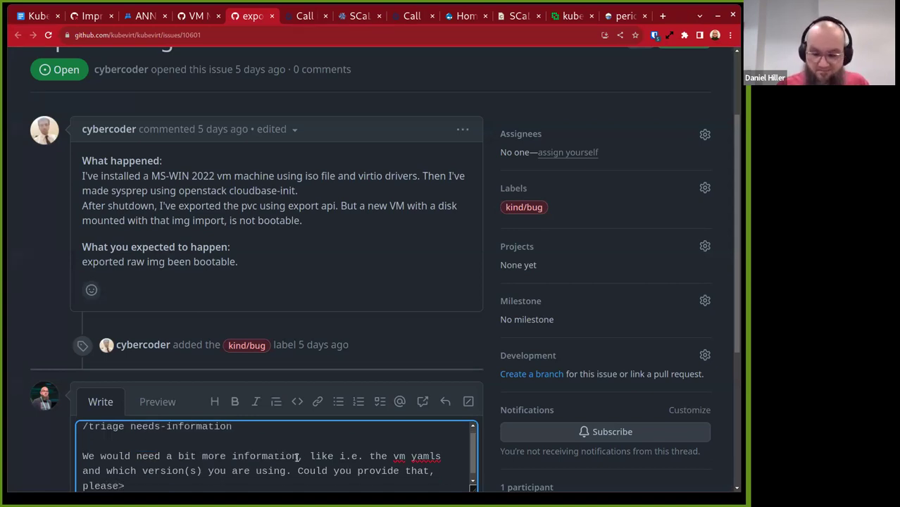
pyautogui.press('BackSpace')
pyautogui.write('?')
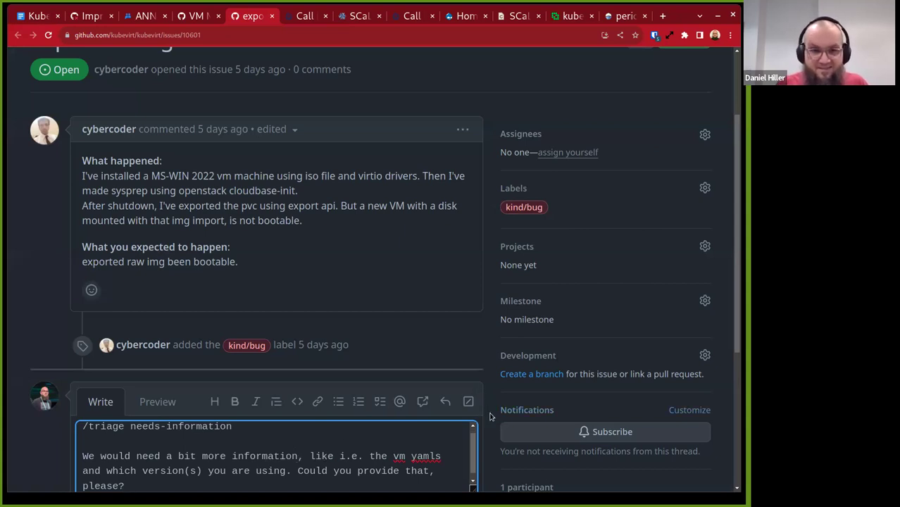
# - Post the needs-information triage comment on the "exported img is not bootable" issue without closing it
pyautogui.scroll(-3, 490, 416)
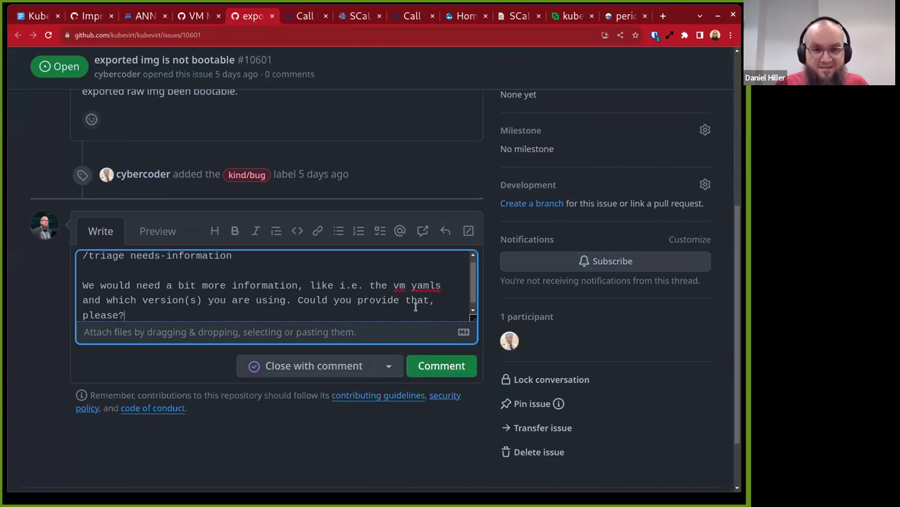
pyautogui.click(445, 366)
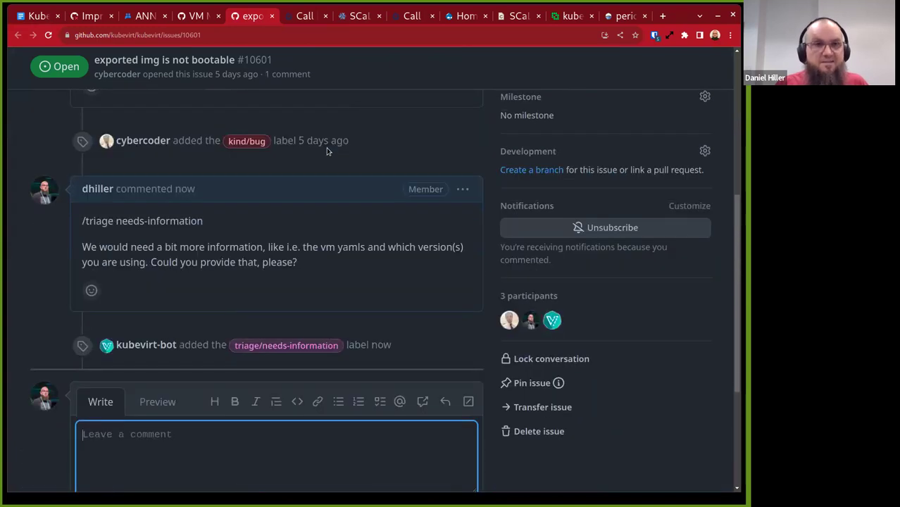
pyautogui.scroll(2, 327, 151)
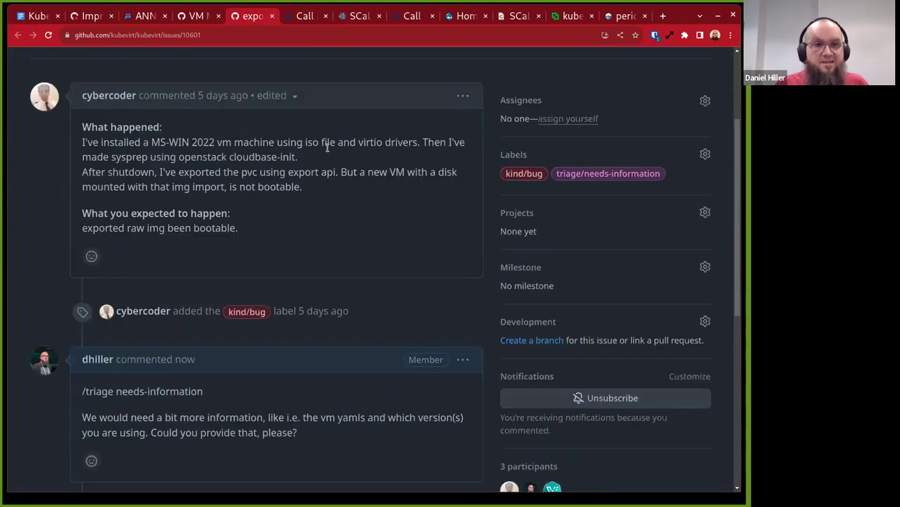
# - Return to the meeting notes and open the bug scrub issue about virtctl create vm with --volume-import taking ownership of cloned DVs
pyautogui.click(38, 15)
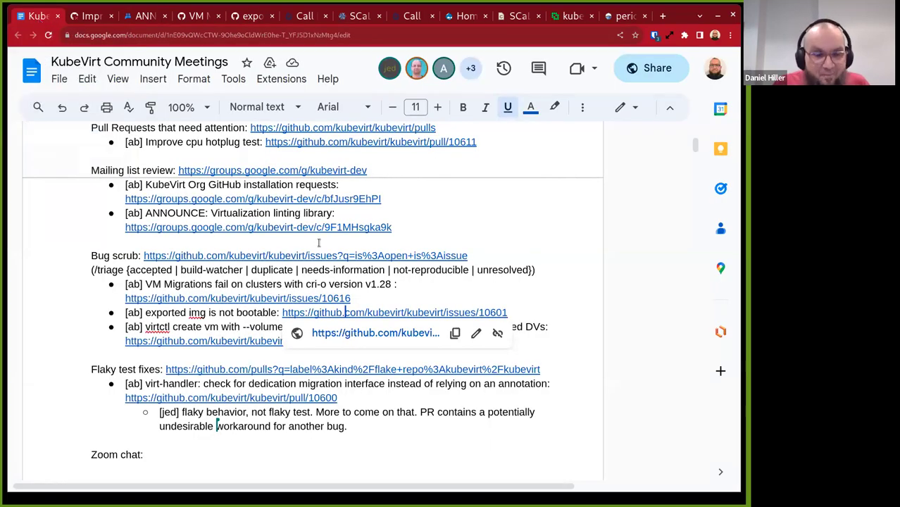
pyautogui.click(225, 312)
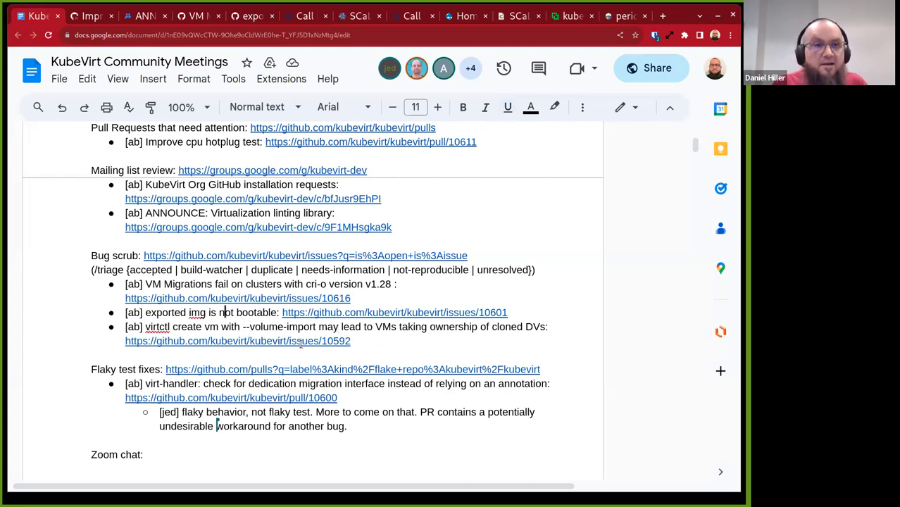
pyautogui.click(280, 341)
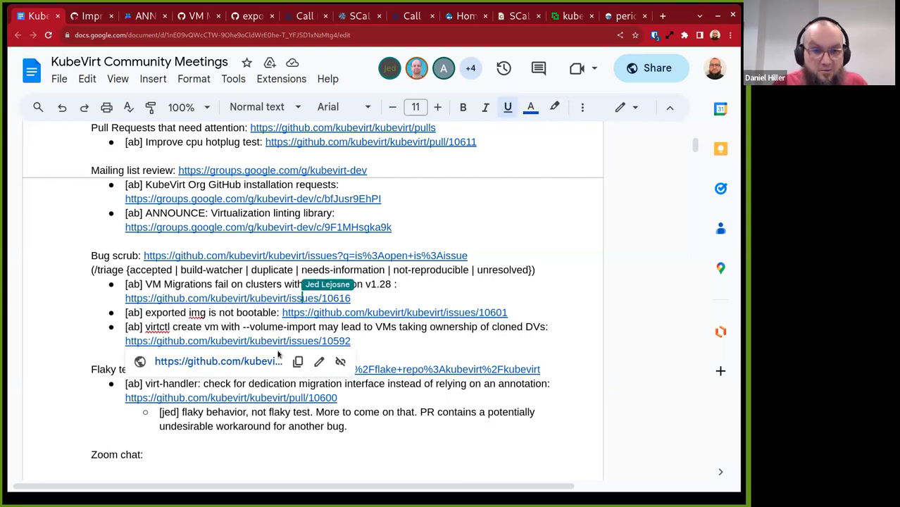
pyautogui.click(266, 366)
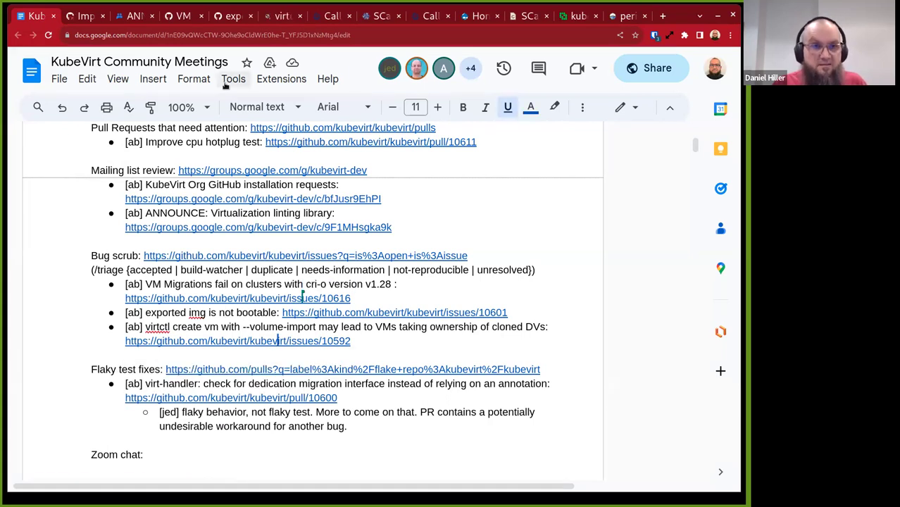
pyautogui.click(222, 16)
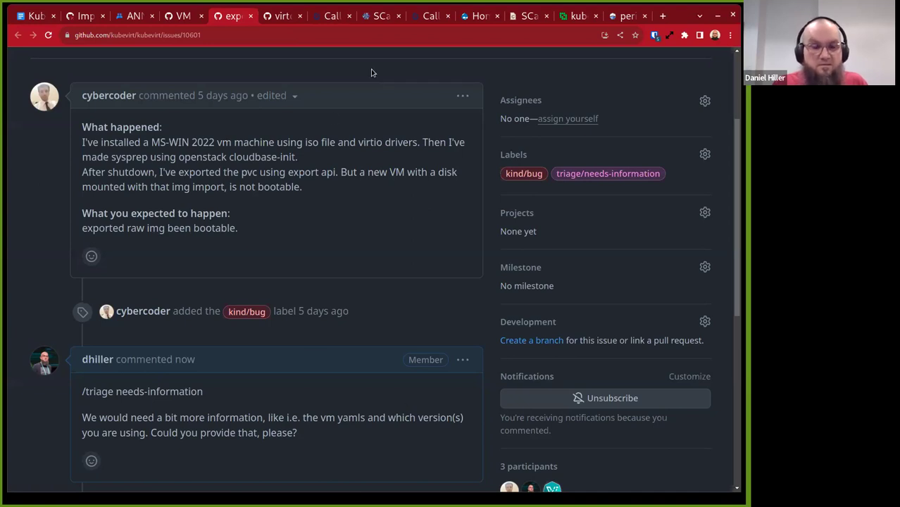
pyautogui.click(276, 17)
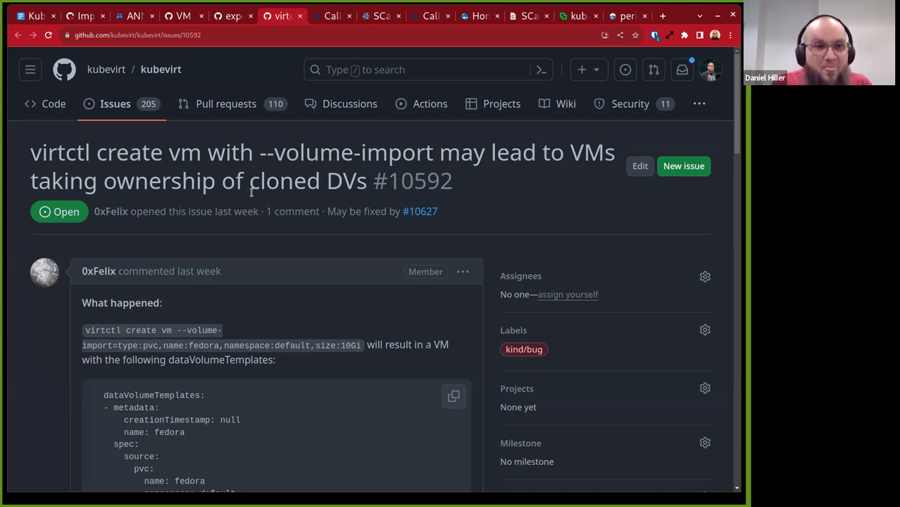
# - Read through the virtctl --volume-import issue's description, expected behavior, reproduction steps and linked fix, and go back to the meeting notes
pyautogui.scroll(-2, 250, 191)
pyautogui.scroll(1, 251, 191)
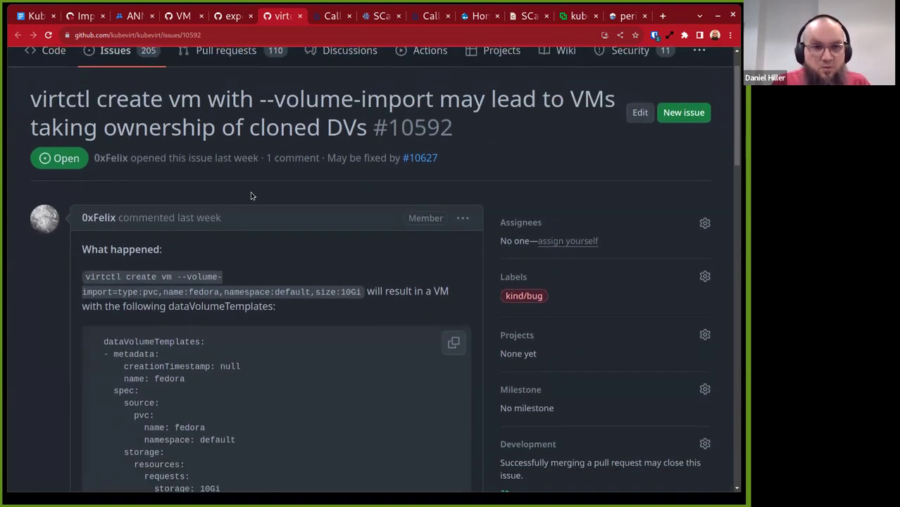
pyautogui.scroll(1, 251, 196)
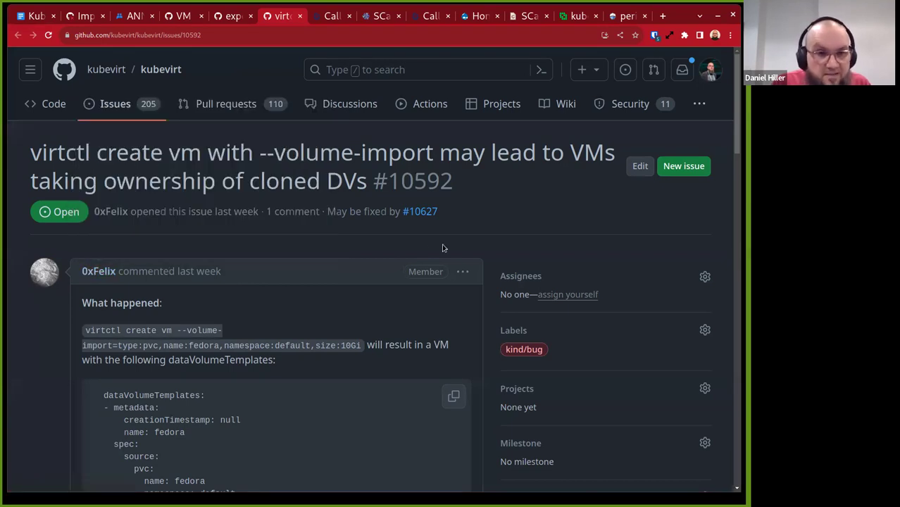
pyautogui.scroll(-2, 443, 247)
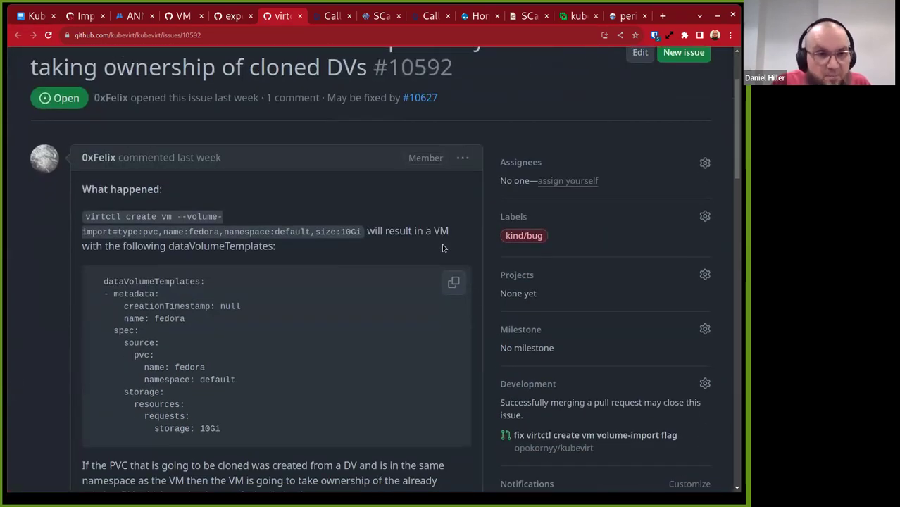
pyautogui.scroll(-2, 443, 248)
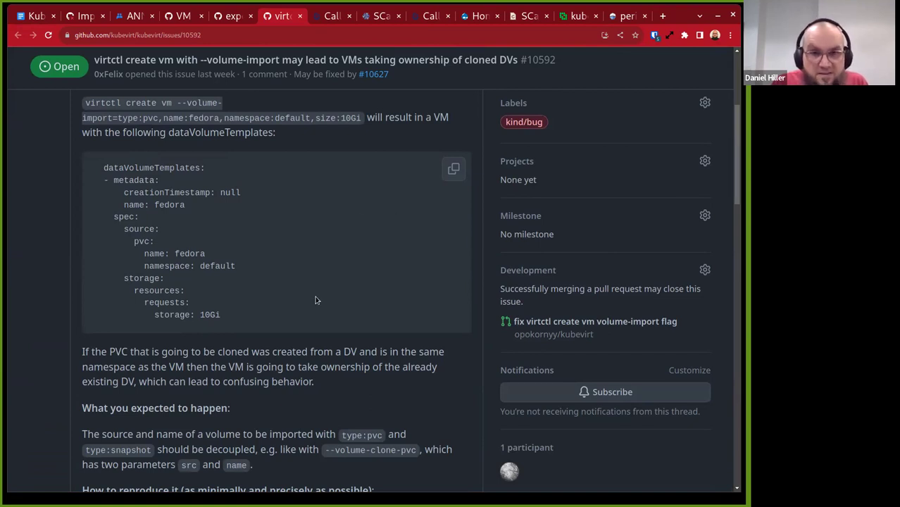
pyautogui.scroll(-6, 315, 300)
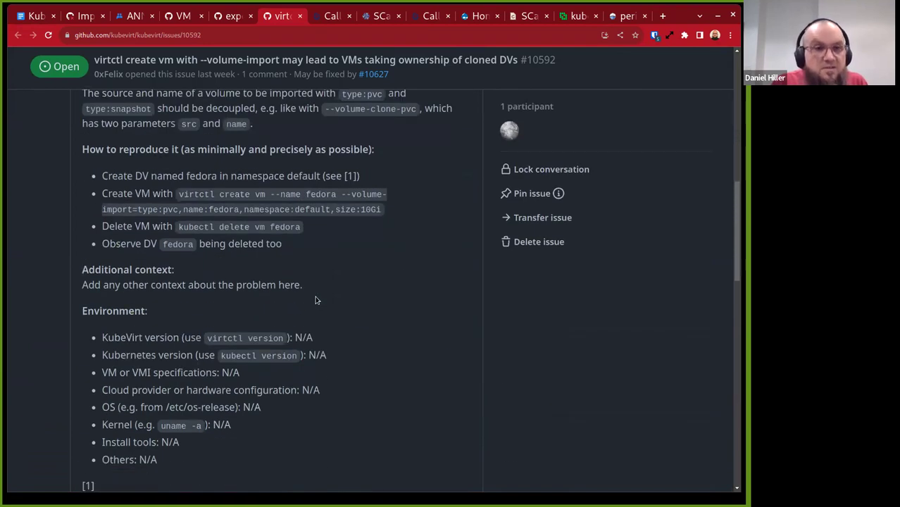
pyautogui.scroll(6, 316, 300)
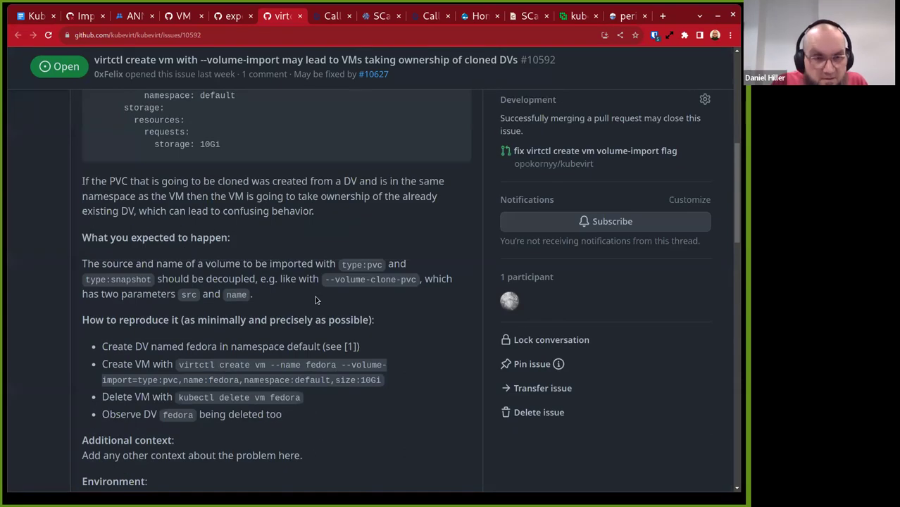
pyautogui.scroll(1, 315, 300)
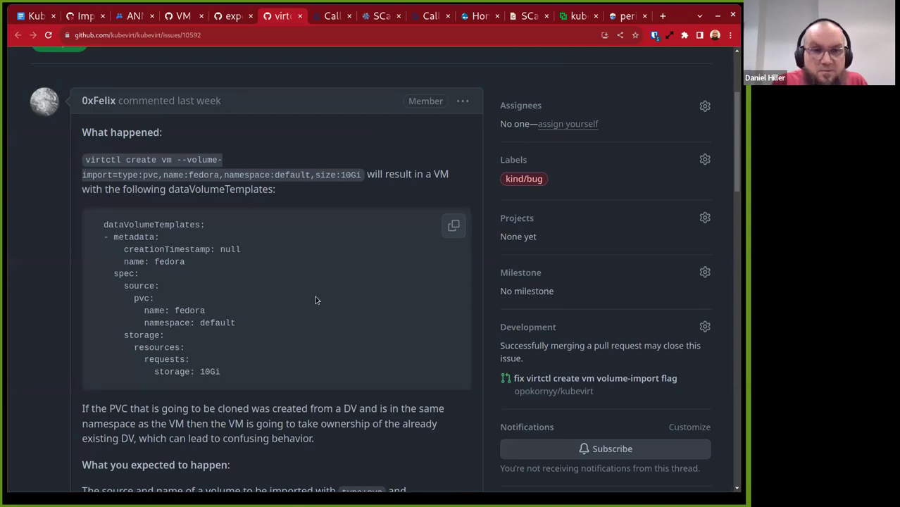
pyautogui.scroll(-1, 315, 300)
pyautogui.scroll(-2, 315, 300)
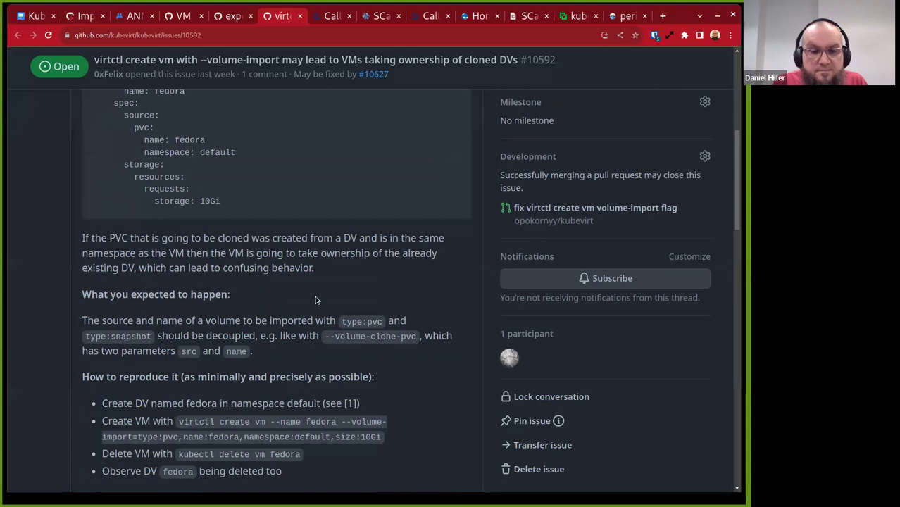
pyautogui.scroll(-3, 315, 299)
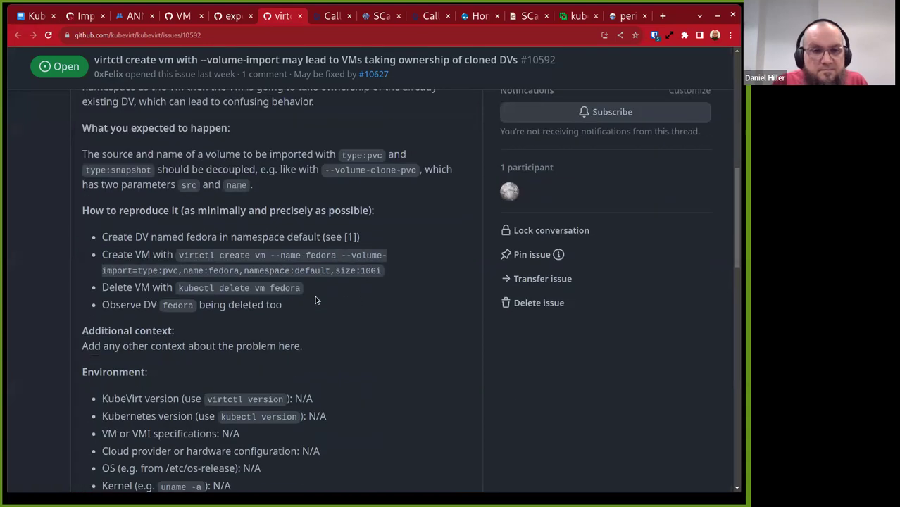
pyautogui.scroll(6, 314, 300)
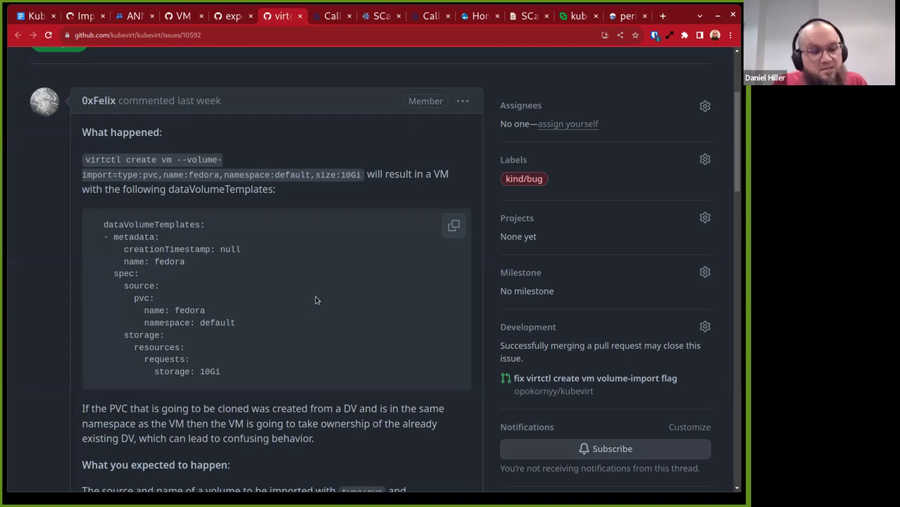
pyautogui.scroll(-1, 315, 300)
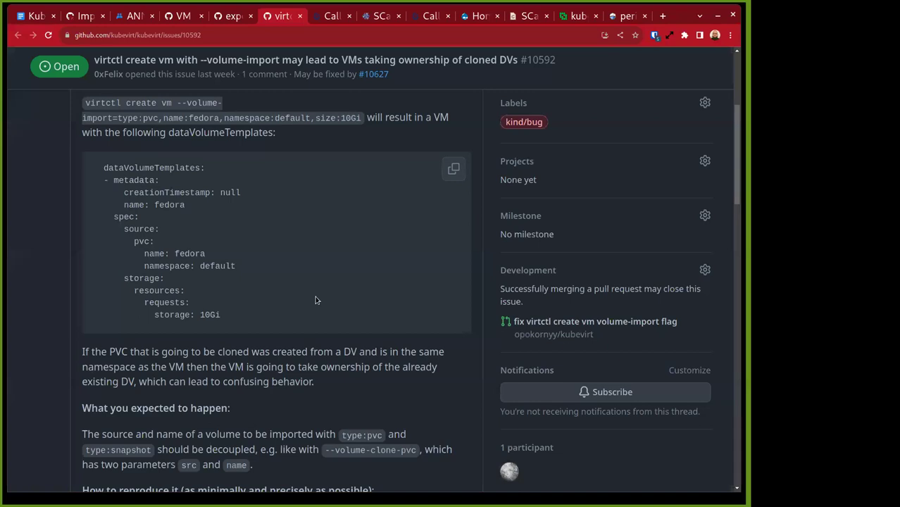
pyautogui.scroll(1, 314, 300)
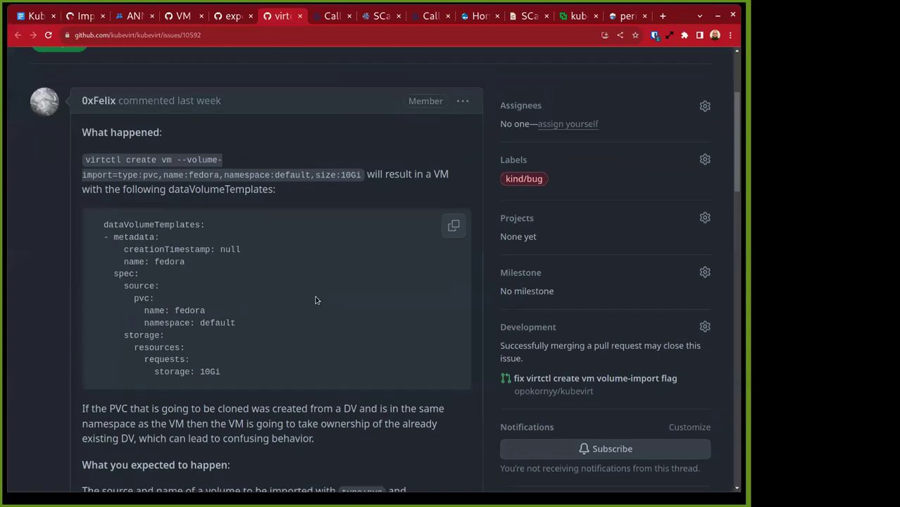
pyautogui.scroll(-1, 315, 300)
pyautogui.scroll(1, 315, 300)
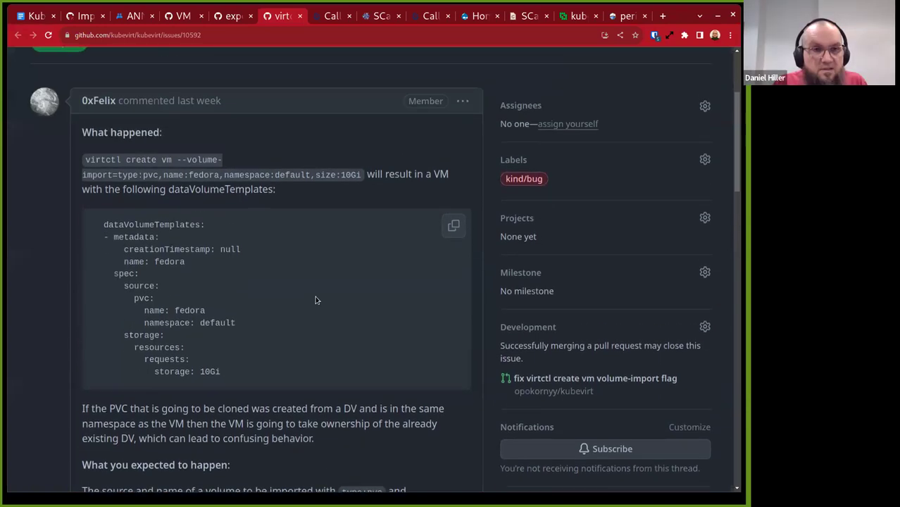
pyautogui.scroll(3, 315, 300)
pyautogui.scroll(-1, 315, 300)
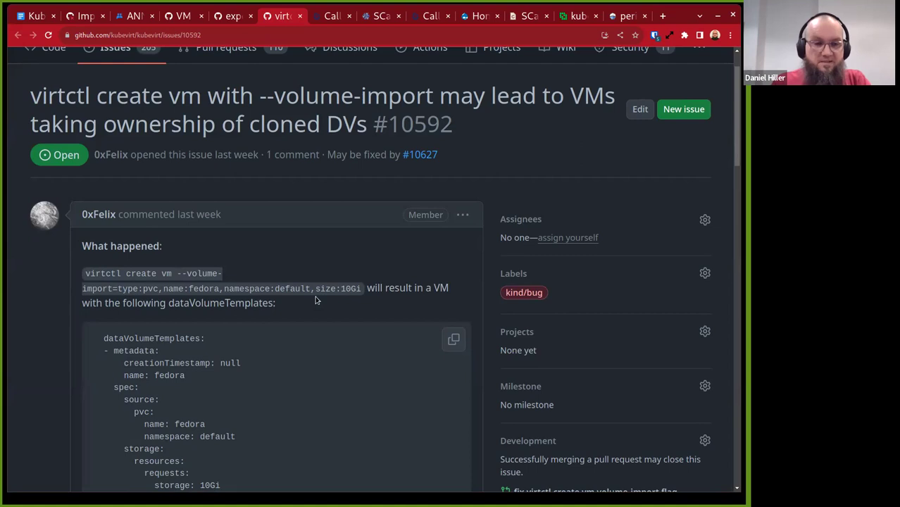
pyautogui.scroll(-1, 315, 300)
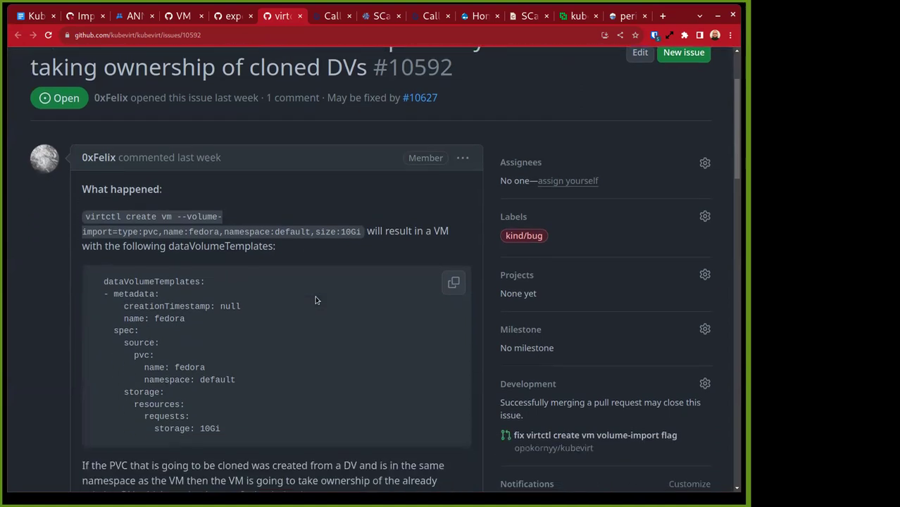
pyautogui.scroll(2, 315, 300)
pyautogui.scroll(-1, 315, 300)
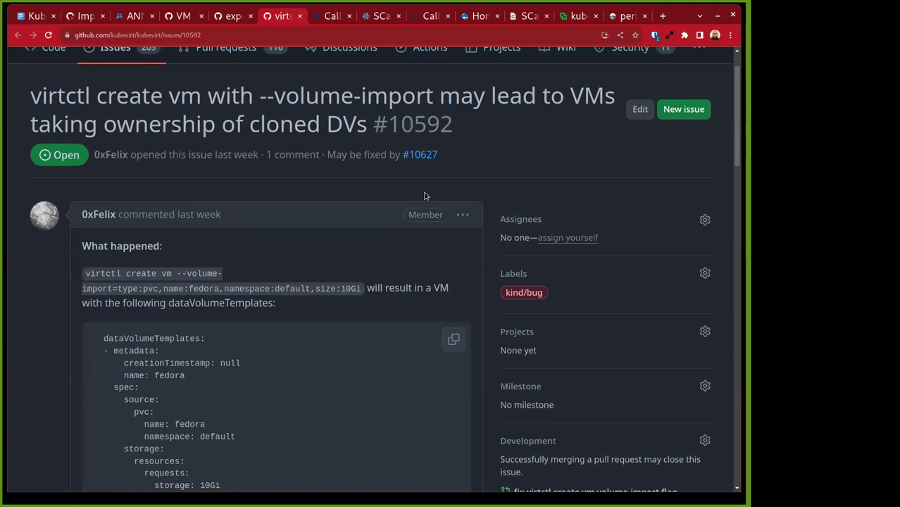
pyautogui.moveTo(419, 154)
pyautogui.click(31, 14)
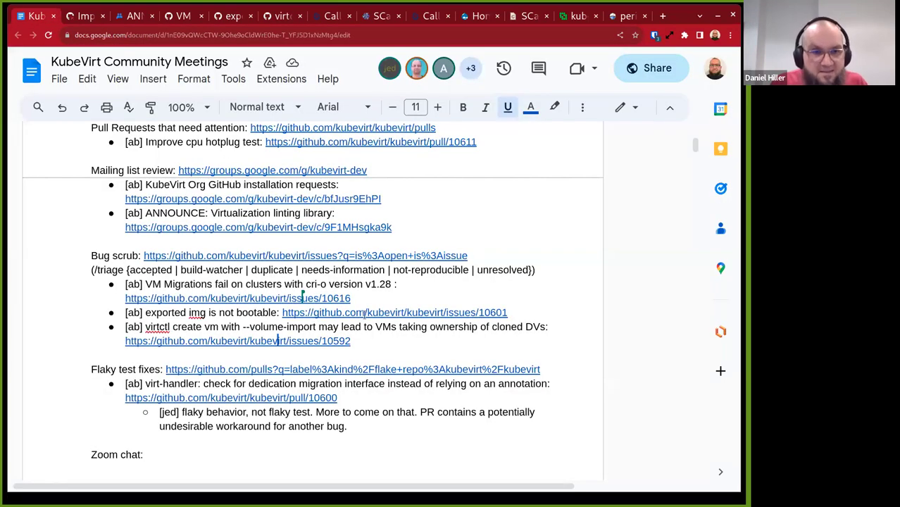
# - Review the Flaky test fixes section of the meeting notes, including the virt-handler migration interface pull request and the note beneath it
pyautogui.click(407, 349)
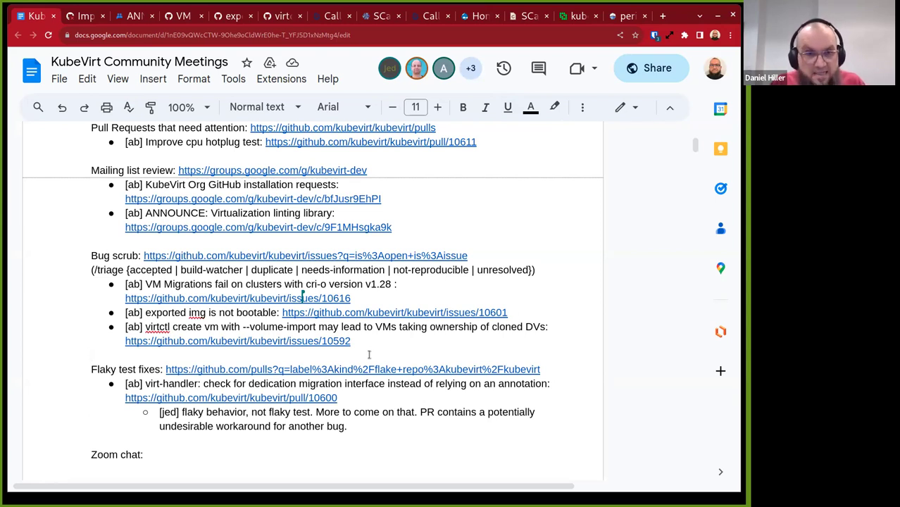
pyautogui.click(353, 397)
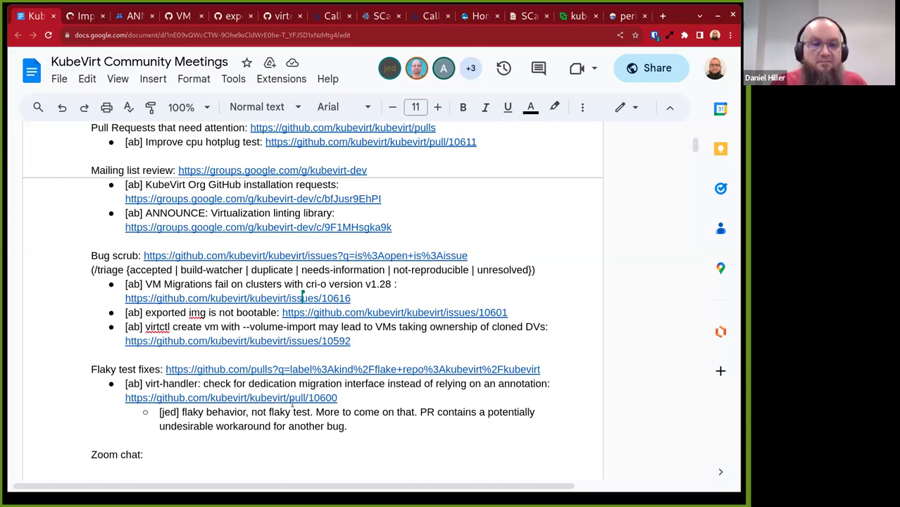
pyautogui.click(379, 412)
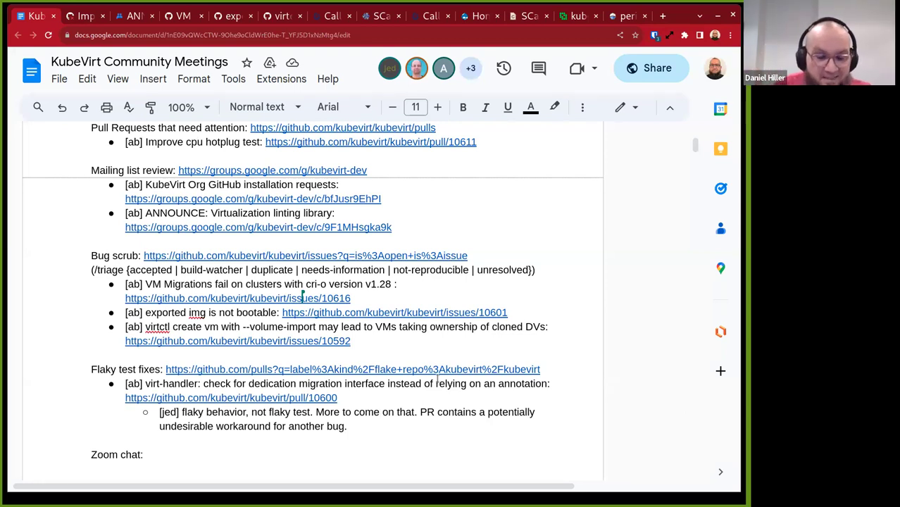
pyautogui.click(357, 426)
pyautogui.scroll(-1, 357, 426)
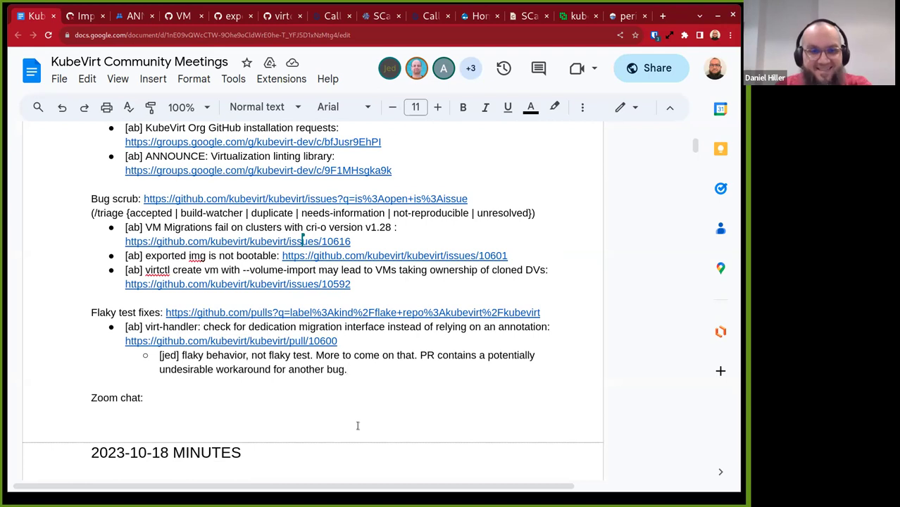
pyautogui.click(362, 390)
pyautogui.scroll(-2, 362, 391)
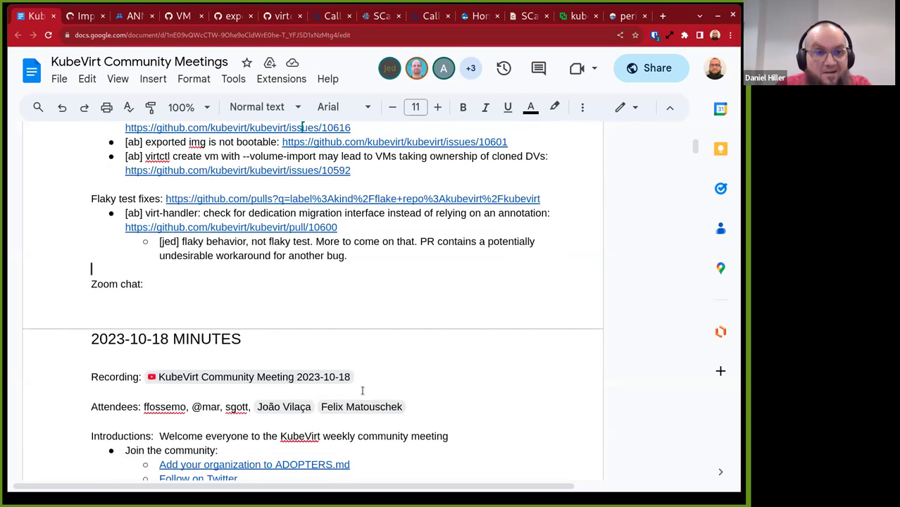
pyautogui.scroll(3, 362, 391)
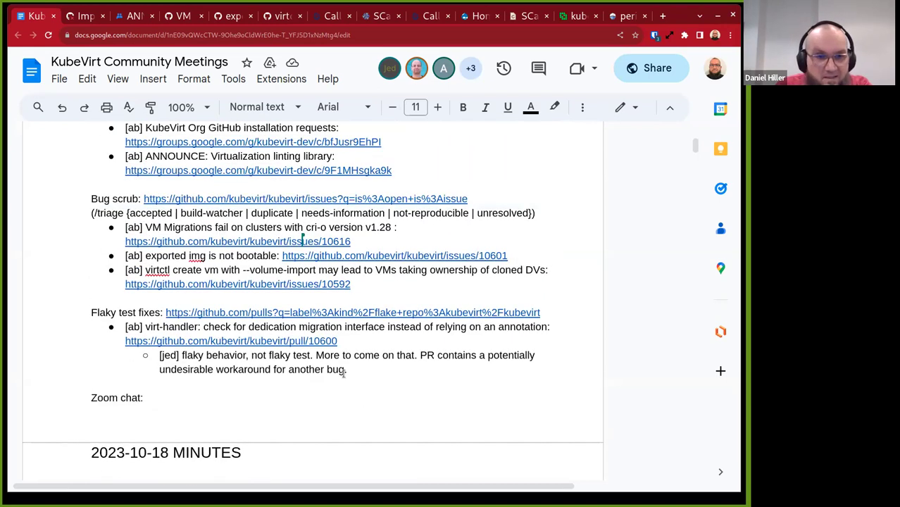
pyautogui.click(364, 371)
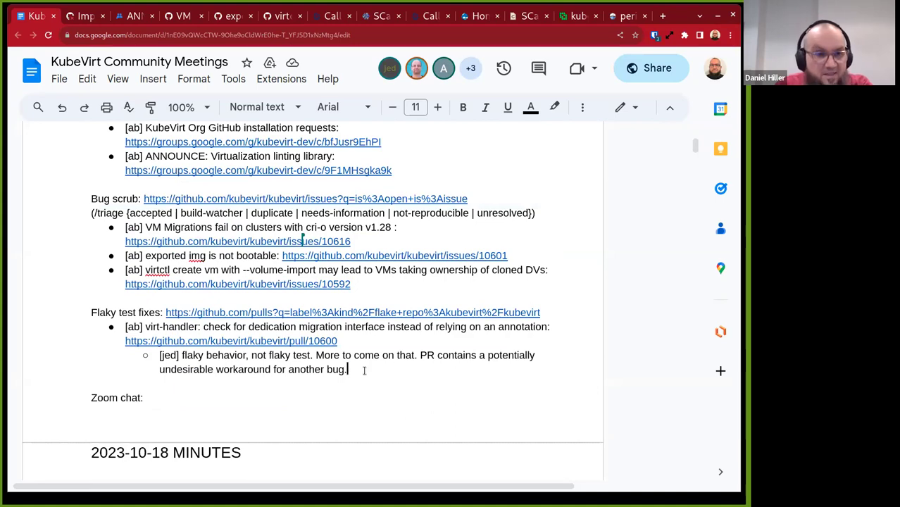
# - Look back over the current meeting's notes from the agenda and Open Floor through to the Zoom chat heading for remaining topics
pyautogui.scroll(10, 364, 371)
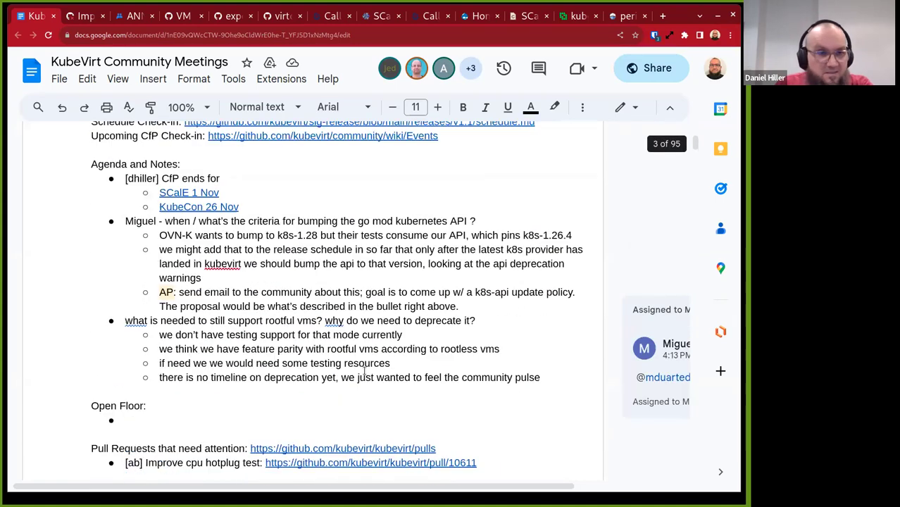
pyautogui.scroll(4, 364, 372)
pyautogui.scroll(-10, 364, 372)
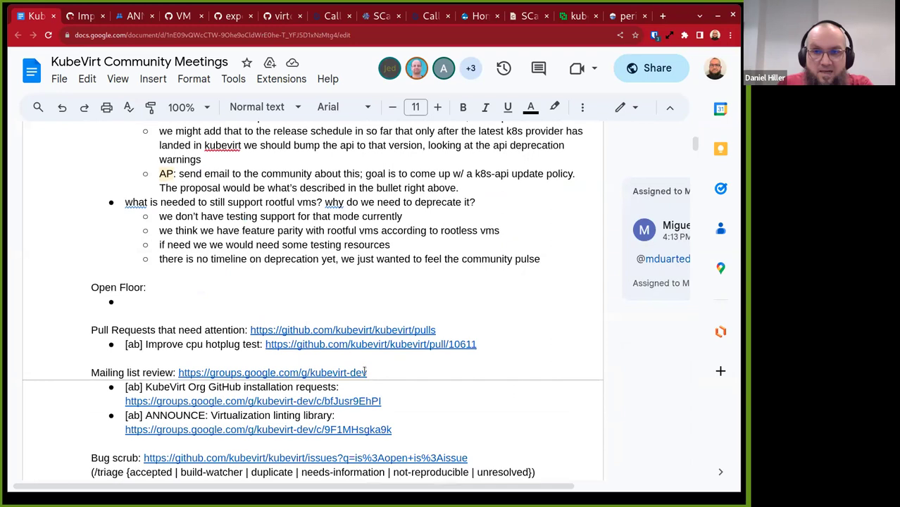
pyautogui.scroll(-6, 364, 369)
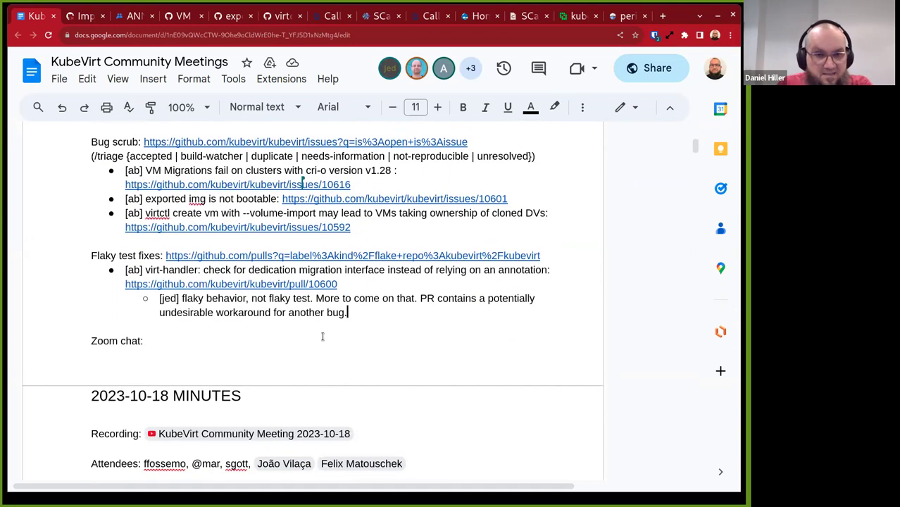
pyautogui.click(323, 337)
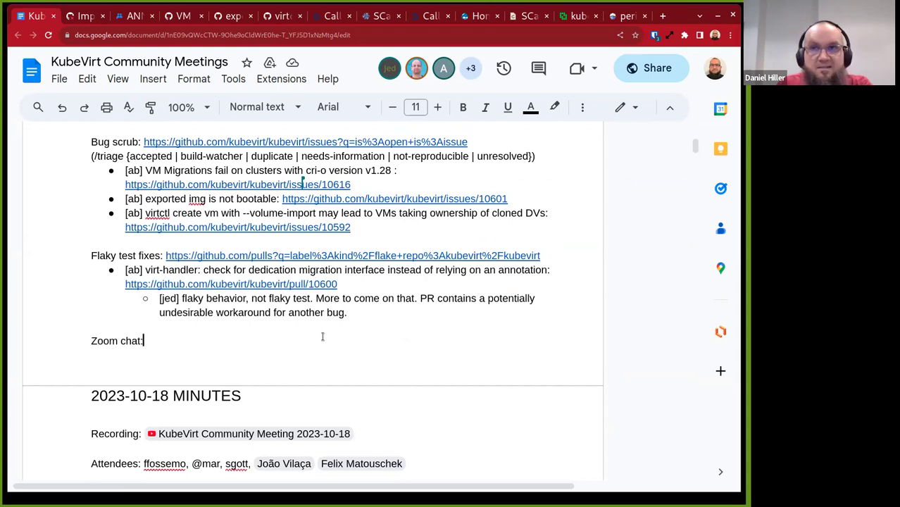